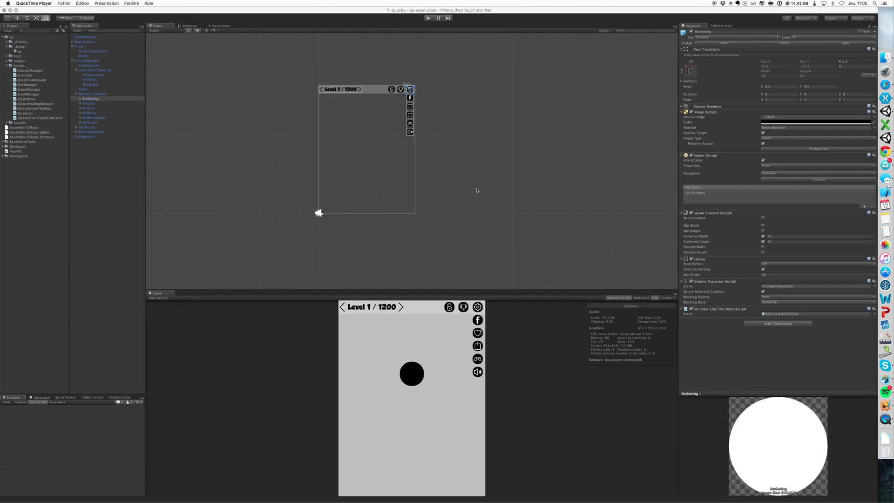
Reopen the aa scene, saving its changes, frame the game canvas and start play mode
{"action": "double_click", "coordinate": [33, 51]}
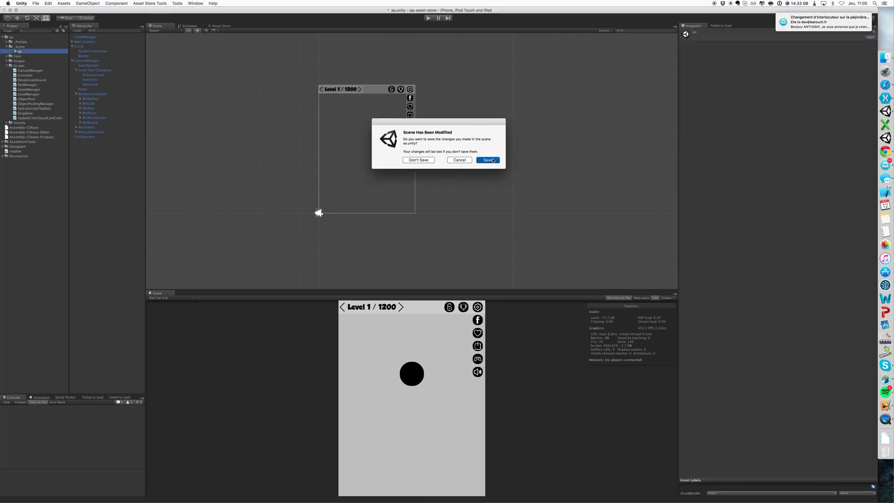
{"action": "key", "text": "Return"}
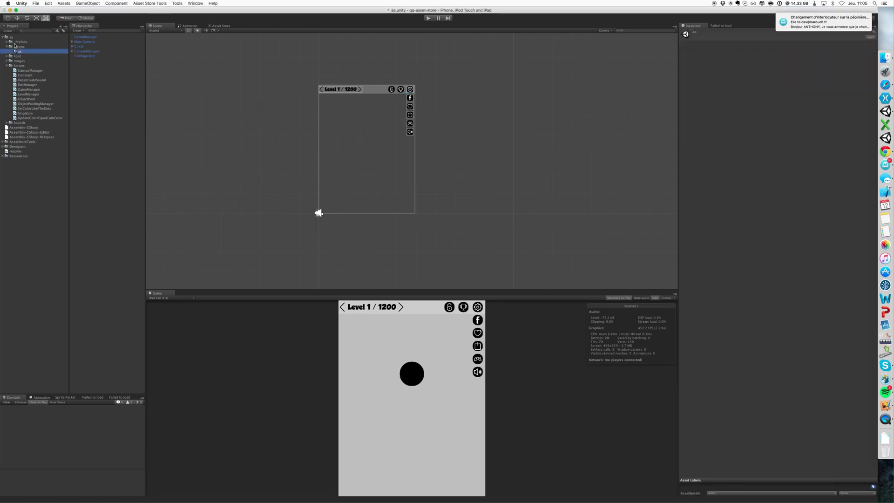
{"action": "scroll", "coordinate": [313, 111], "scroll_direction": "up", "scroll_amount": 5}
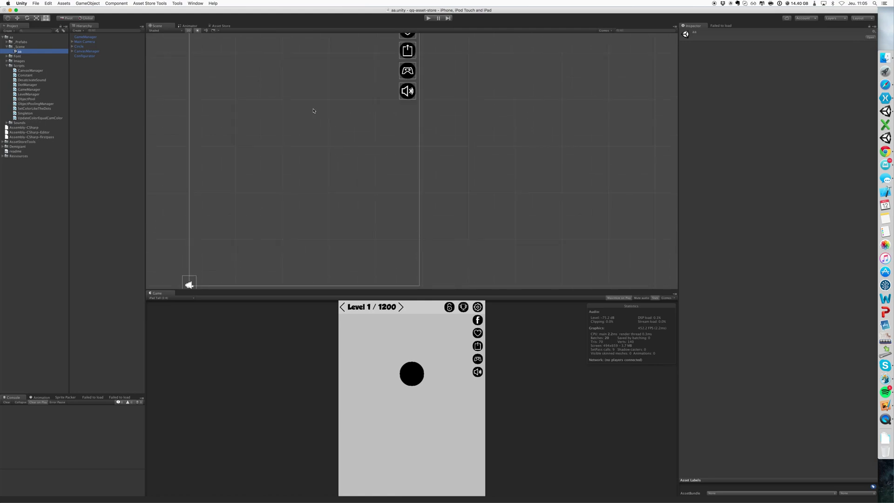
{"action": "scroll", "coordinate": [313, 111], "scroll_direction": "down", "scroll_amount": 2}
{"action": "middle_click_drag", "start_coordinate": [314, 111], "coordinate": [401, 130]}
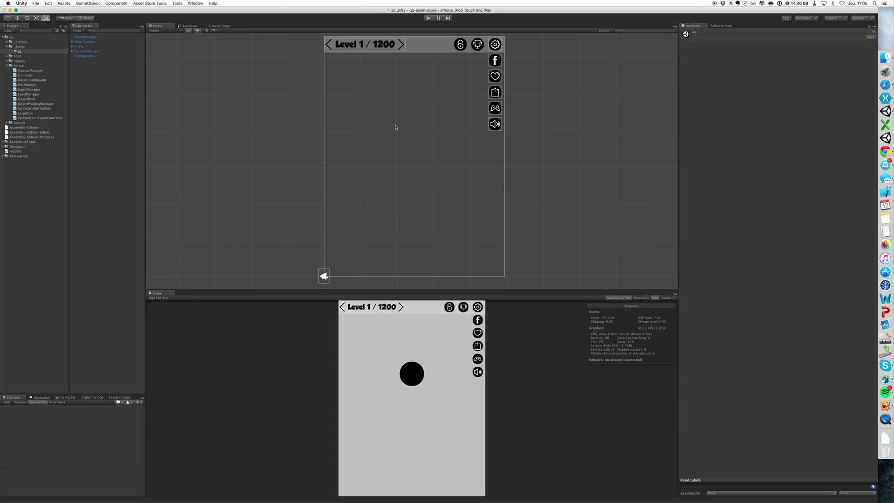
{"action": "left_click", "coordinate": [428, 18]}
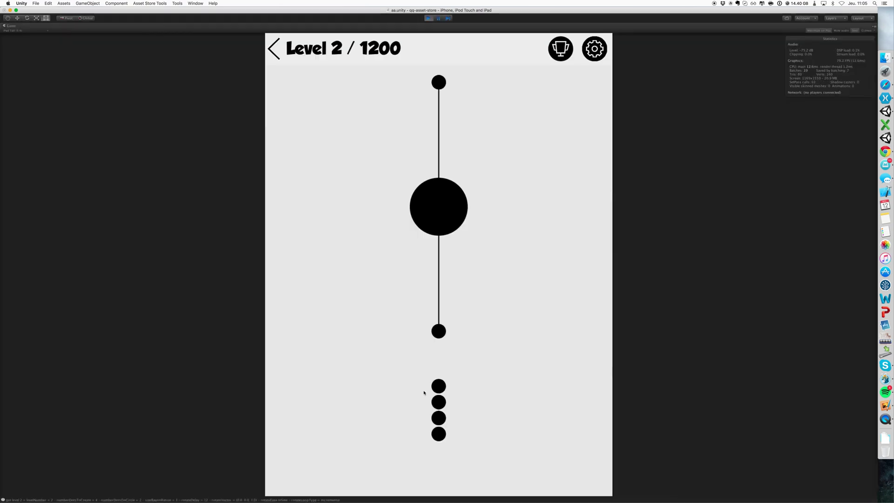
Shoot the four waiting dots onto the circle to clear level 2, then stop play mode
{"action": "left_click", "coordinate": [512, 367]}
{"action": "left_click", "coordinate": [512, 368]}
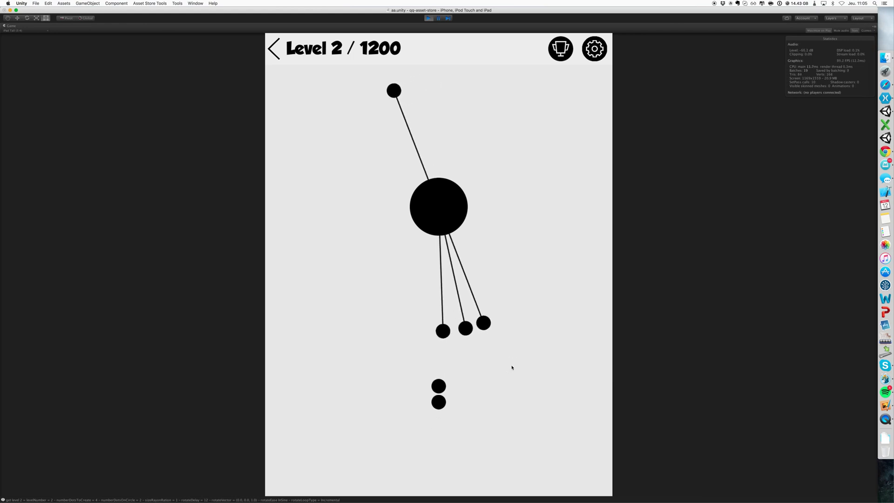
{"action": "left_click", "coordinate": [512, 368]}
{"action": "left_click", "coordinate": [512, 368]}
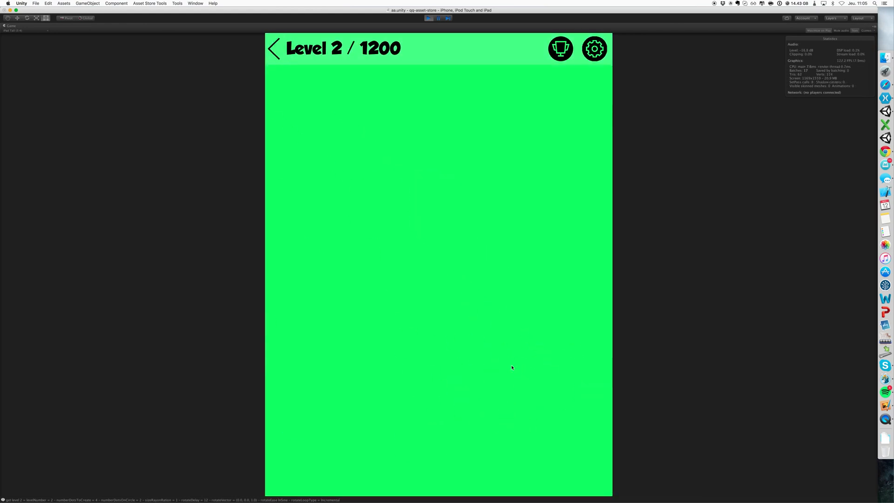
{"action": "left_click", "coordinate": [428, 18]}
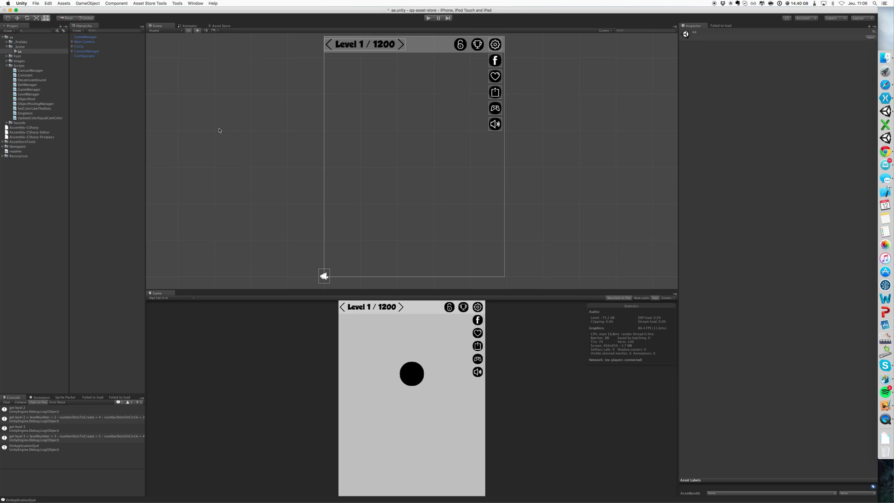
Select the Configurator and set its Dot Color to bright magenta FF00DD
{"action": "left_click", "coordinate": [94, 56]}
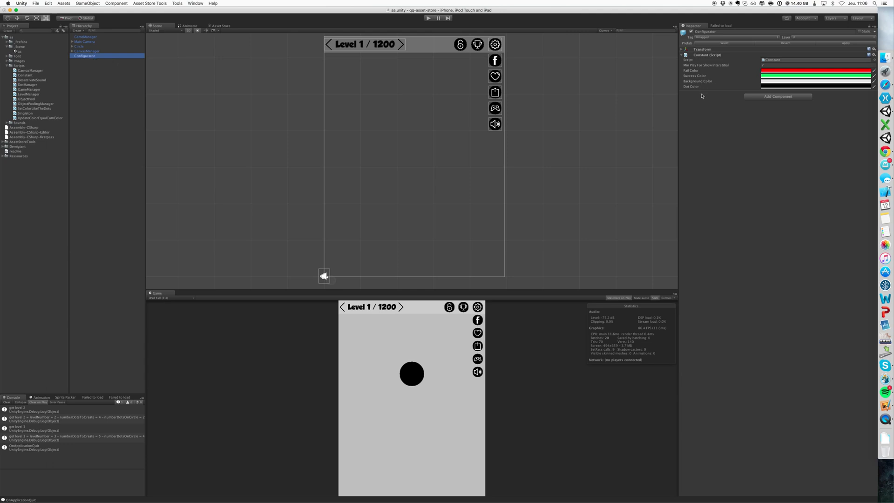
{"action": "left_click", "coordinate": [778, 87]}
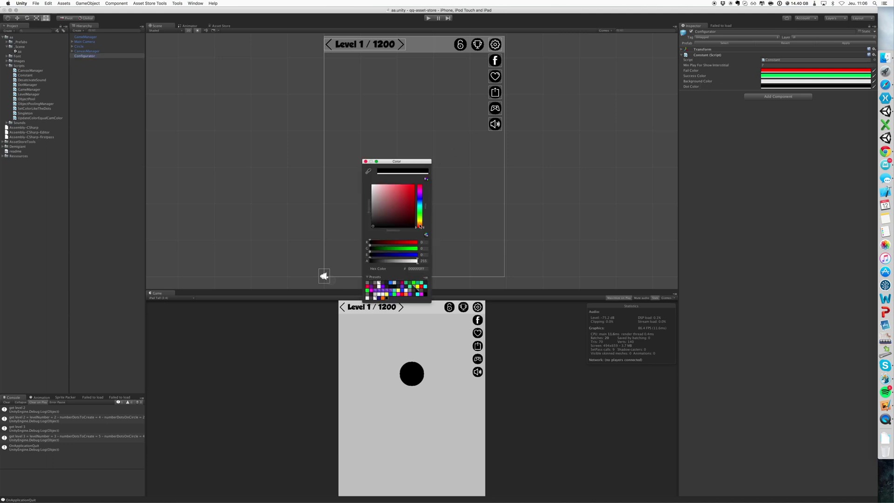
{"action": "left_click", "coordinate": [421, 191]}
{"action": "left_click", "coordinate": [402, 197]}
{"action": "left_click_drag", "start_coordinate": [402, 197], "coordinate": [424, 178]}
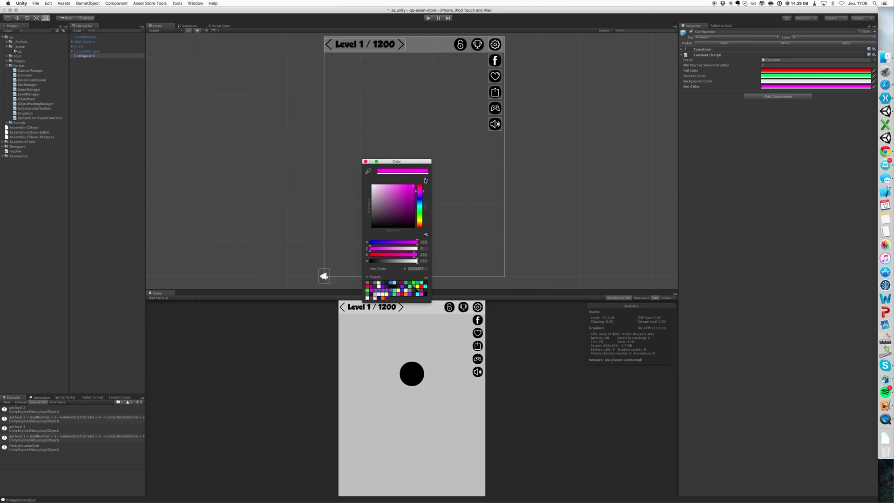
Set the Configurator's Background Color to fully saturated blue
{"action": "left_click", "coordinate": [764, 81]}
{"action": "mouse_move", "coordinate": [376, 205]}
{"action": "left_mouse_down"}
{"action": "mouse_move", "coordinate": [351, 245]}
{"action": "mouse_move", "coordinate": [421, 255]}
{"action": "left_mouse_up"}
{"action": "left_click", "coordinate": [764, 137]}
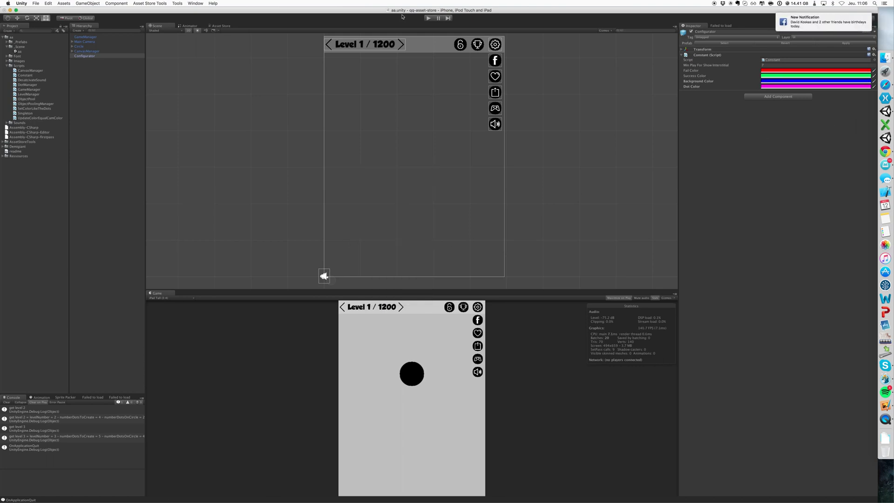
Test-play in magenta on blue, shooting five dots to clear level 3 and two at level 4, then stop
{"action": "left_click", "coordinate": [426, 19]}
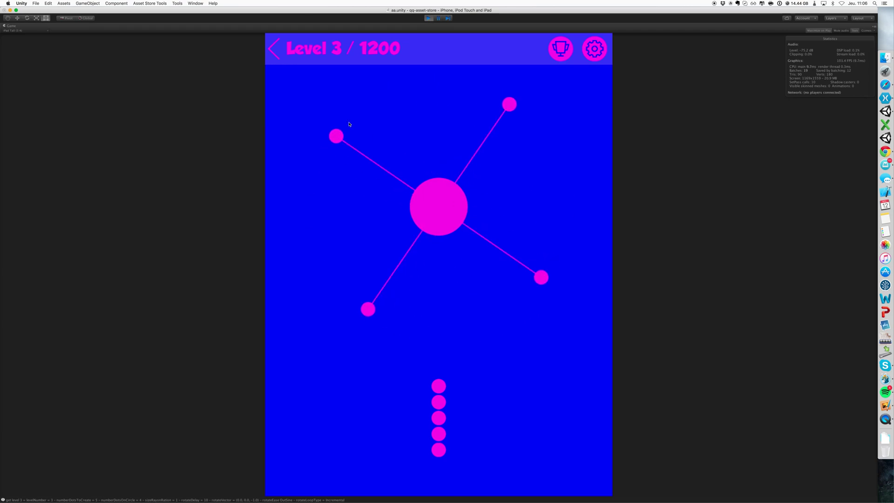
{"action": "left_click", "coordinate": [461, 222]}
{"action": "left_click", "coordinate": [460, 221]}
{"action": "left_click", "coordinate": [460, 220]}
{"action": "left_click", "coordinate": [459, 221]}
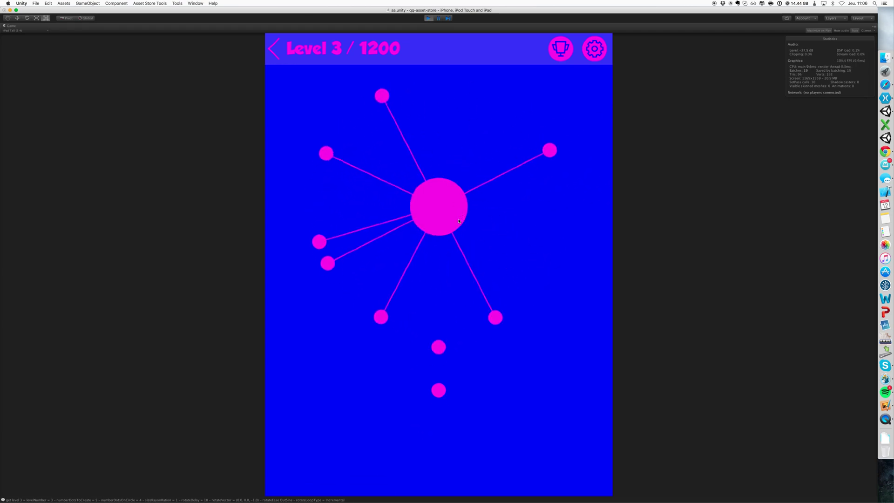
{"action": "left_click", "coordinate": [459, 220]}
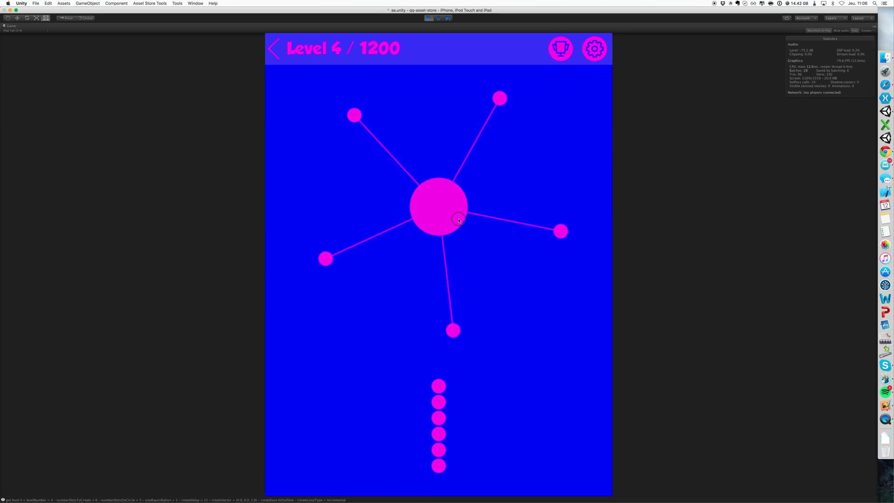
{"action": "left_click", "coordinate": [438, 214]}
{"action": "left_click", "coordinate": [438, 213]}
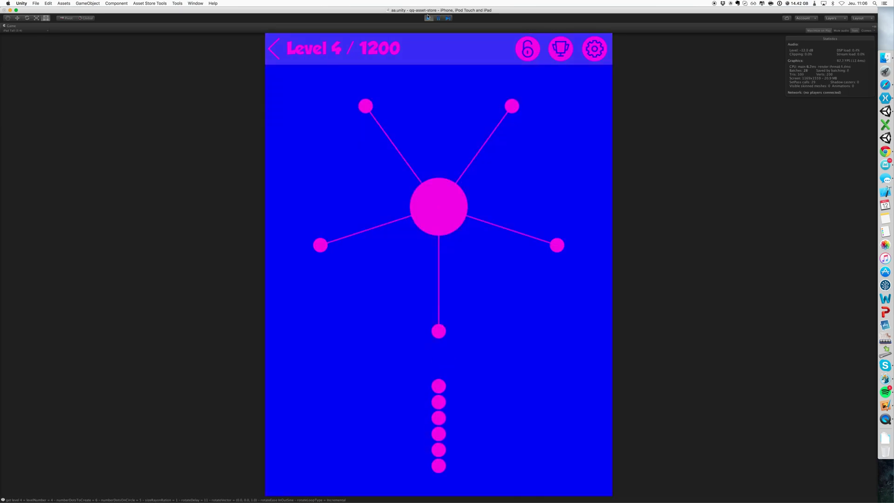
{"action": "left_click", "coordinate": [426, 19]}
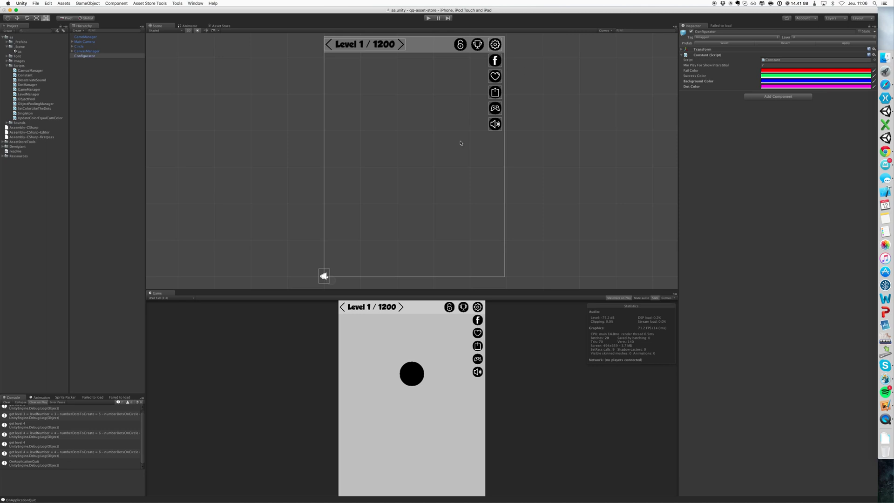
Locate the Circle sprite through BtnUnlock's Source Image and open it in Pixelmator
{"action": "left_click", "coordinate": [7, 61]}
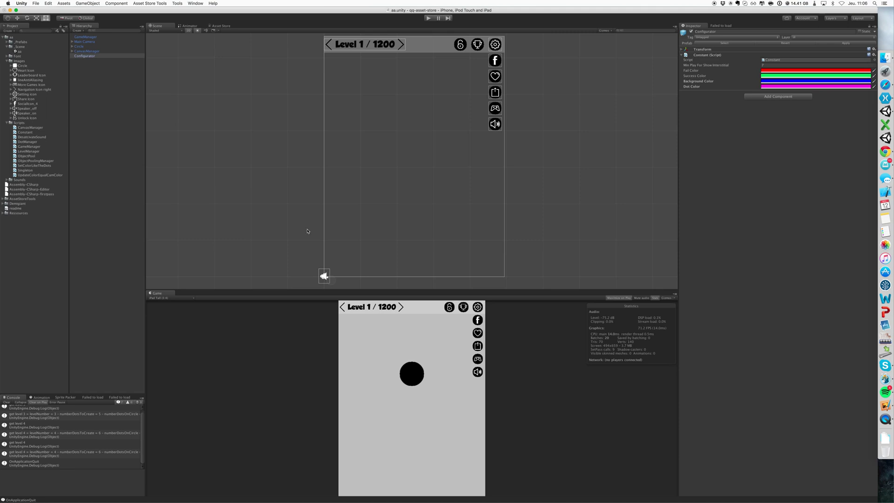
{"action": "scroll", "coordinate": [413, 124], "scroll_direction": "down", "scroll_amount": 2}
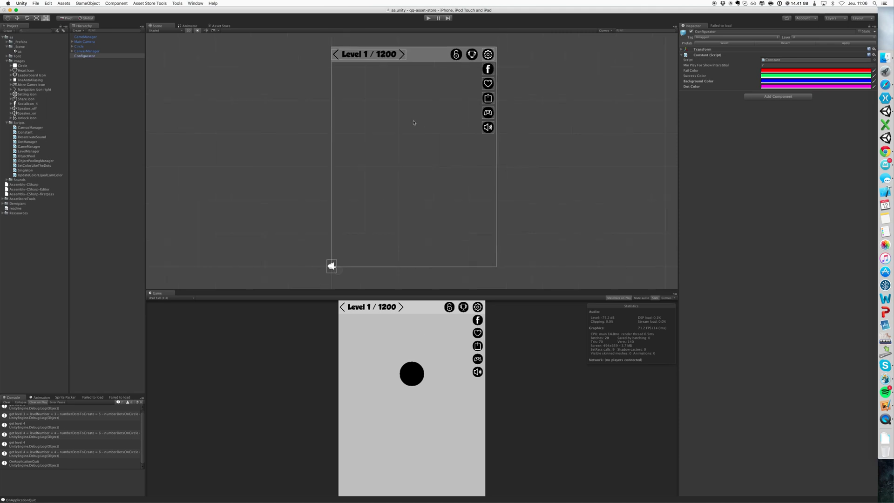
{"action": "left_click", "coordinate": [456, 54]}
{"action": "left_click", "coordinate": [773, 110]}
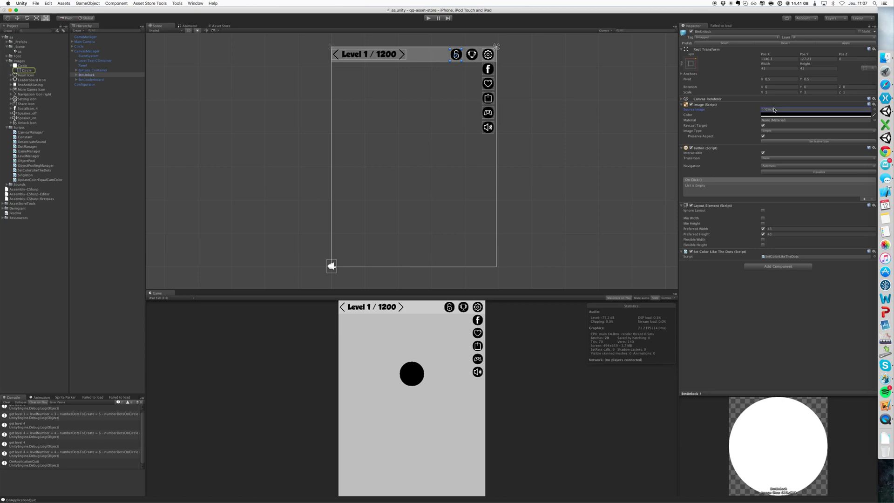
{"action": "left_click", "coordinate": [31, 67]}
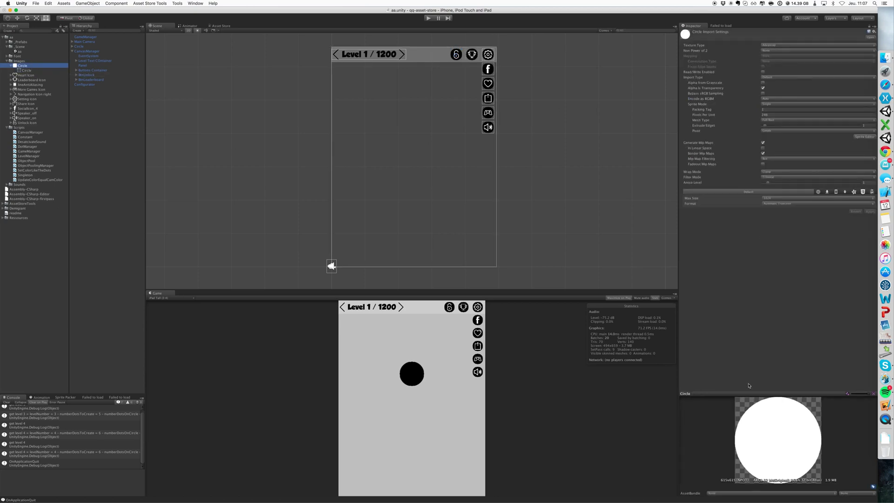
{"action": "double_click", "coordinate": [23, 66]}
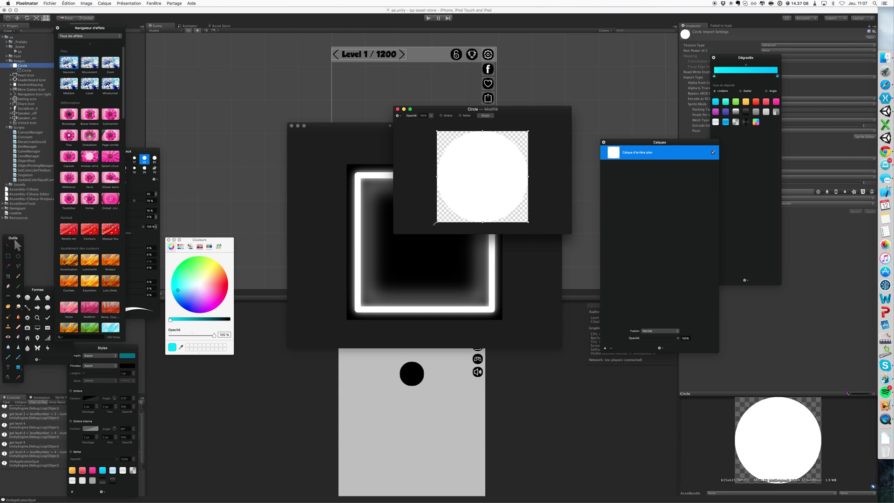
Add a circle shape layer with a solid white fill to the image
{"action": "left_click", "coordinate": [19, 367]}
{"action": "left_click", "coordinate": [443, 137]}
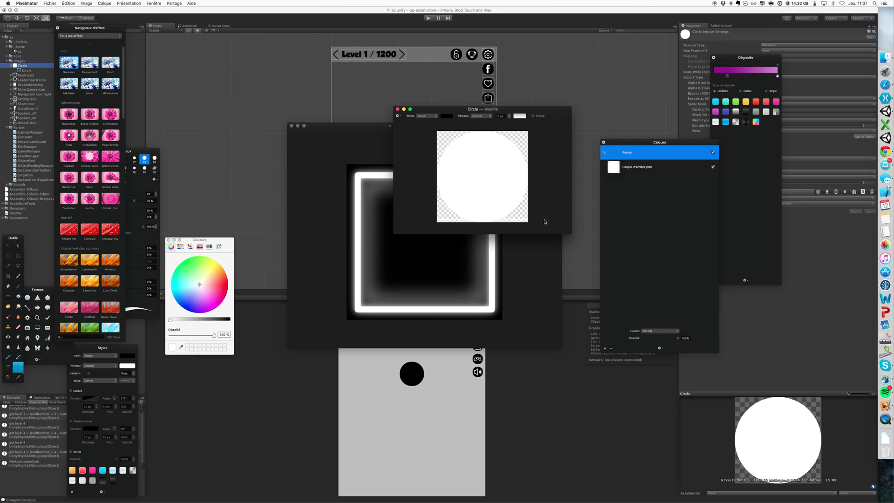
{"action": "key", "text": "v"}
{"action": "left_click", "coordinate": [432, 115]}
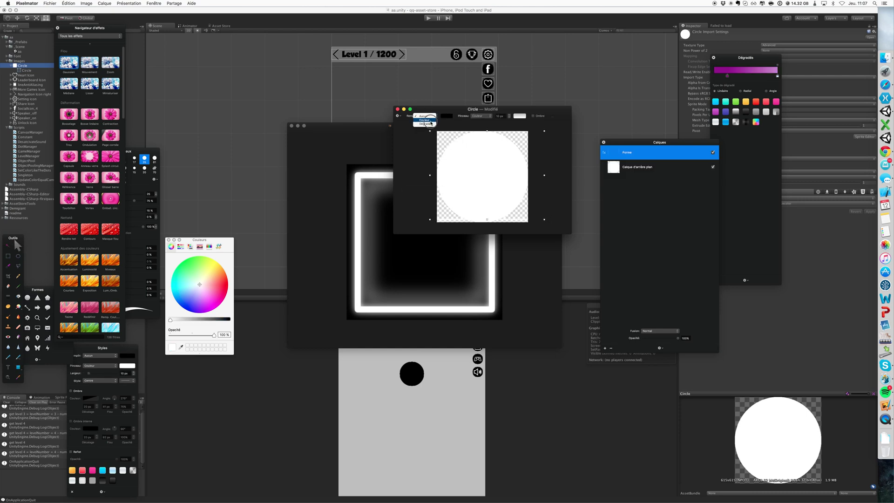
{"action": "left_click", "coordinate": [425, 122]}
{"action": "left_click", "coordinate": [448, 116]}
{"action": "left_click", "coordinate": [429, 126]}
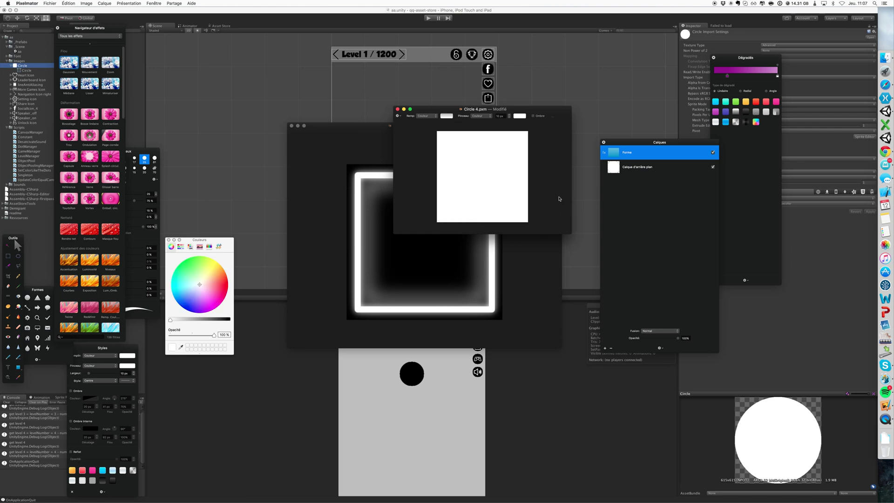
Save a PNG copy as Circle.png, replacing the existing file, and return to Unity
{"action": "key", "text": "super+s"}
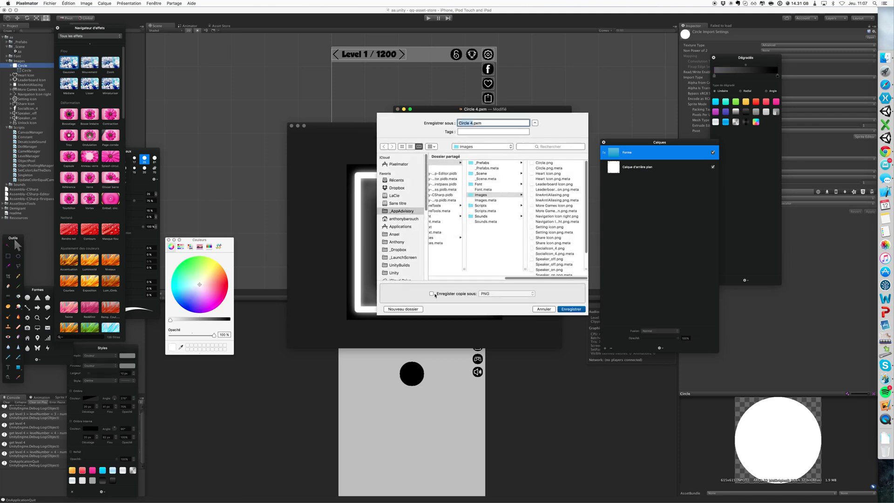
{"action": "left_click", "coordinate": [433, 294]}
{"action": "key", "text": "Right"}
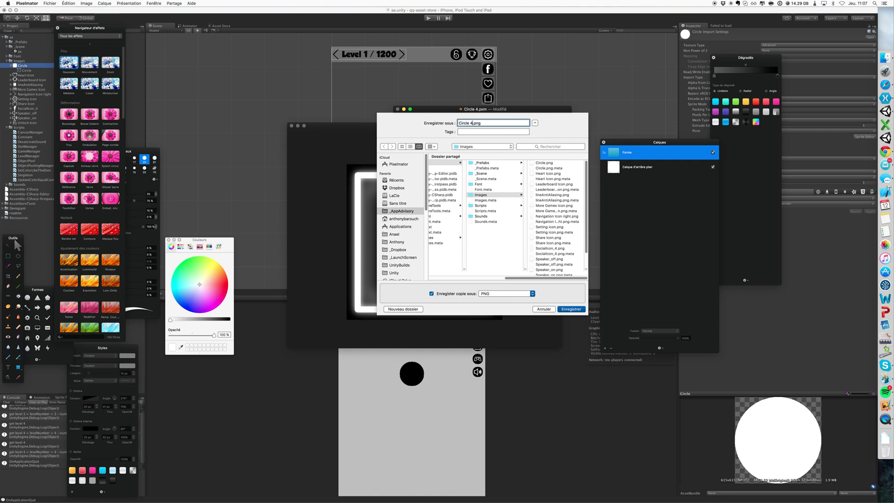
{"action": "key", "text": "BackSpace"}
{"action": "key", "text": "BackSpace"}
{"action": "key", "text": "Return"}
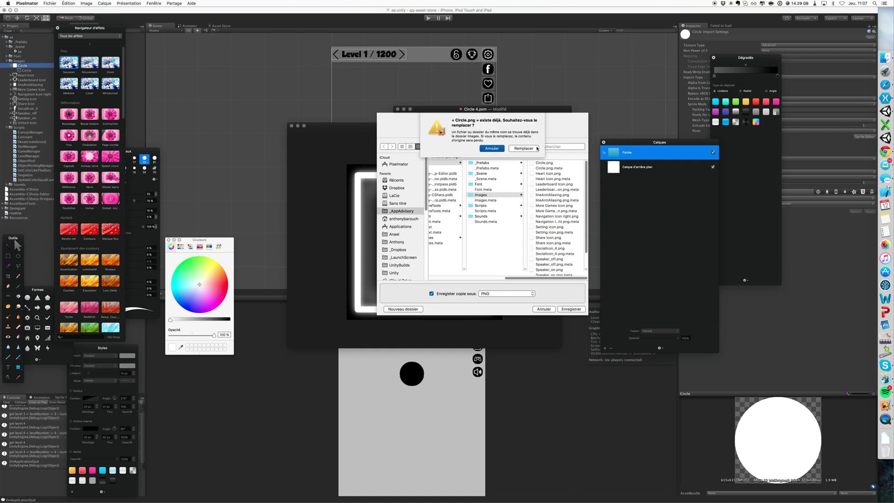
{"action": "left_click", "coordinate": [524, 148]}
{"action": "left_click", "coordinate": [564, 76]}
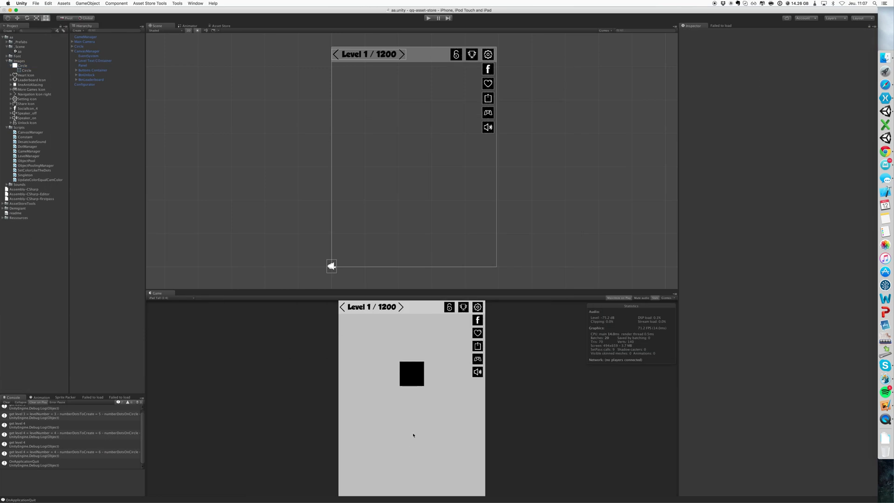
{"action": "left_click", "coordinate": [428, 19]}
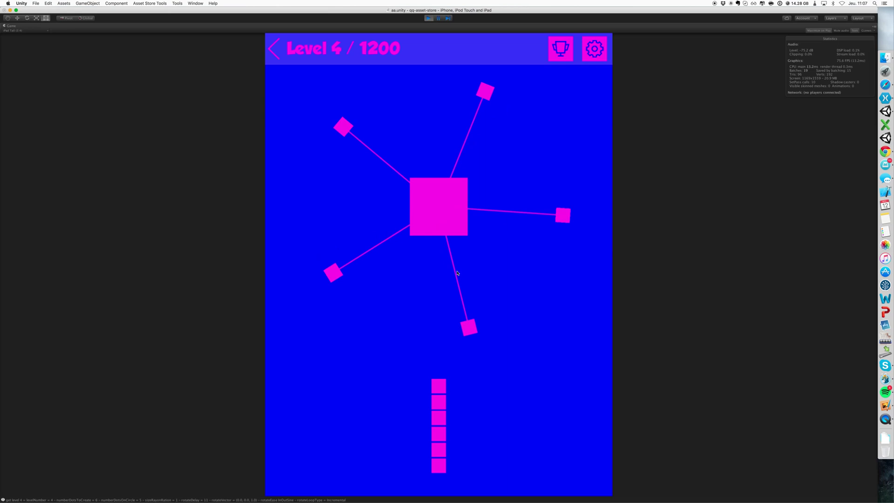
{"action": "left_click", "coordinate": [456, 273]}
{"action": "left_click", "coordinate": [456, 273]}
{"action": "left_click", "coordinate": [457, 273]}
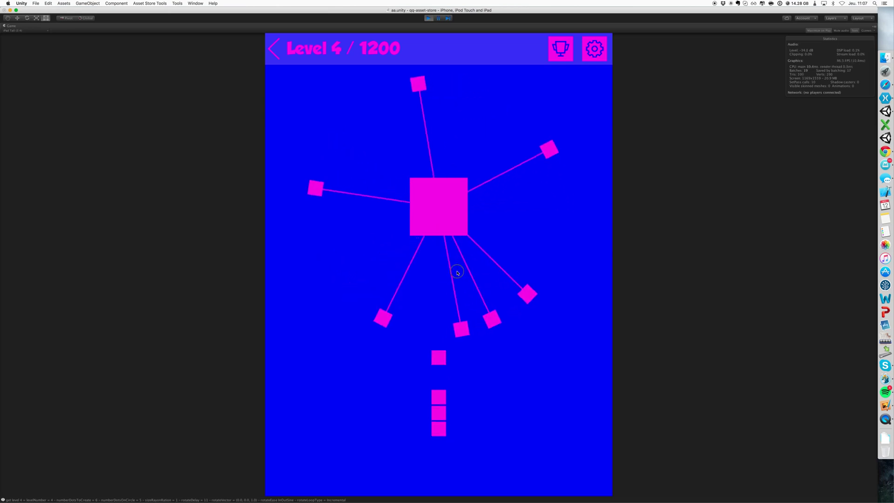
{"action": "left_click", "coordinate": [457, 273]}
{"action": "left_click", "coordinate": [457, 273]}
{"action": "left_click", "coordinate": [457, 273]}
{"action": "left_click", "coordinate": [457, 273]}
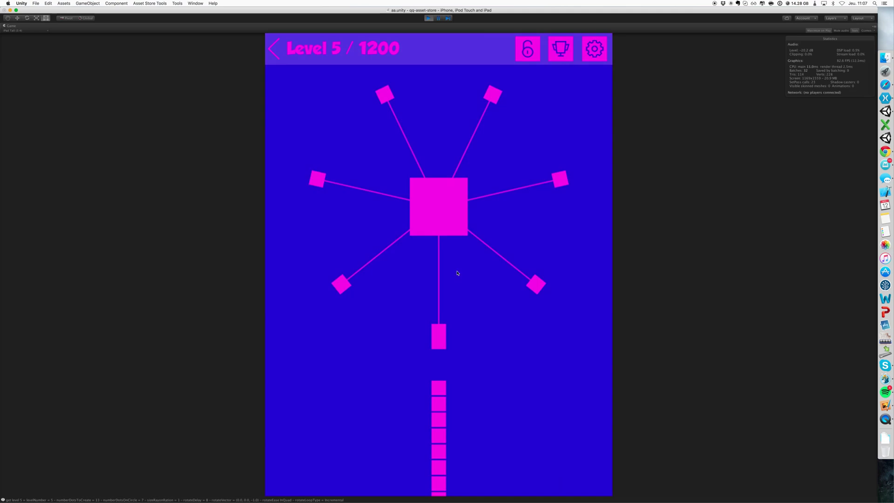
{"action": "left_click", "coordinate": [424, 18]}
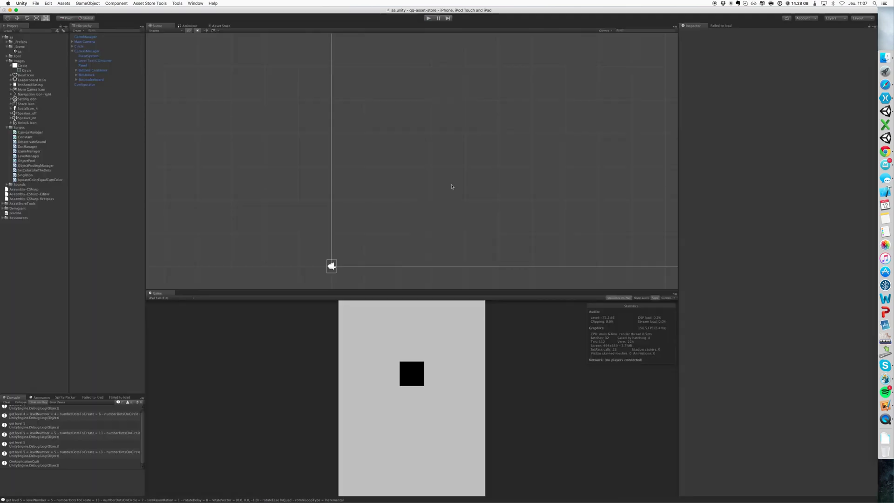
Undo the shape's style change and re-save a PNG copy over Circle.png
{"action": "left_click", "coordinate": [885, 405]}
{"action": "key", "text": "super+z"}
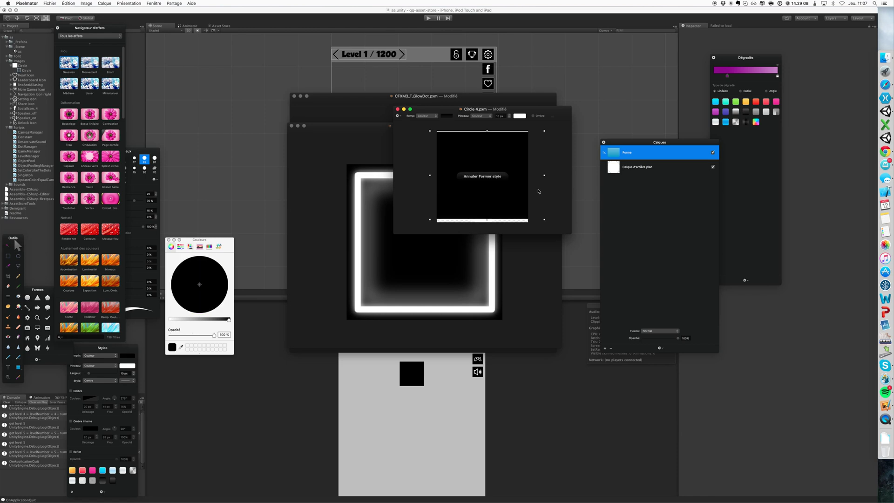
{"action": "key", "text": "super+shift+s"}
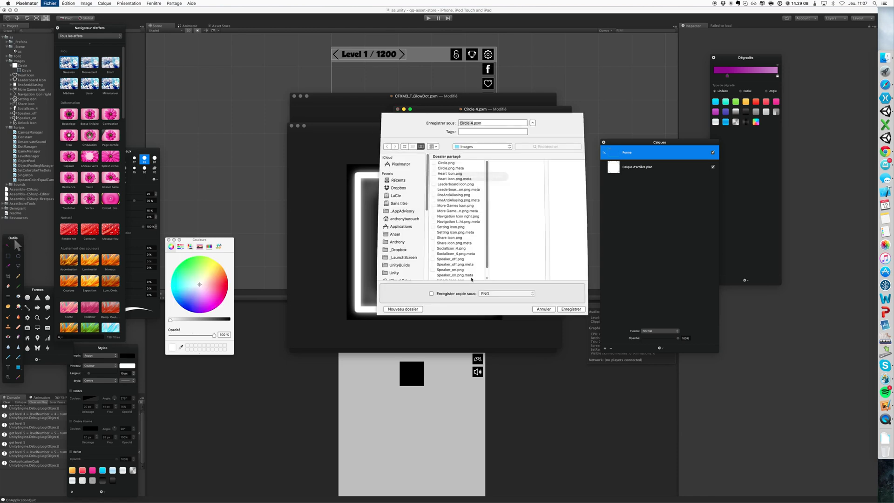
{"action": "left_click", "coordinate": [432, 294]}
{"action": "type", "text": "Circle"}
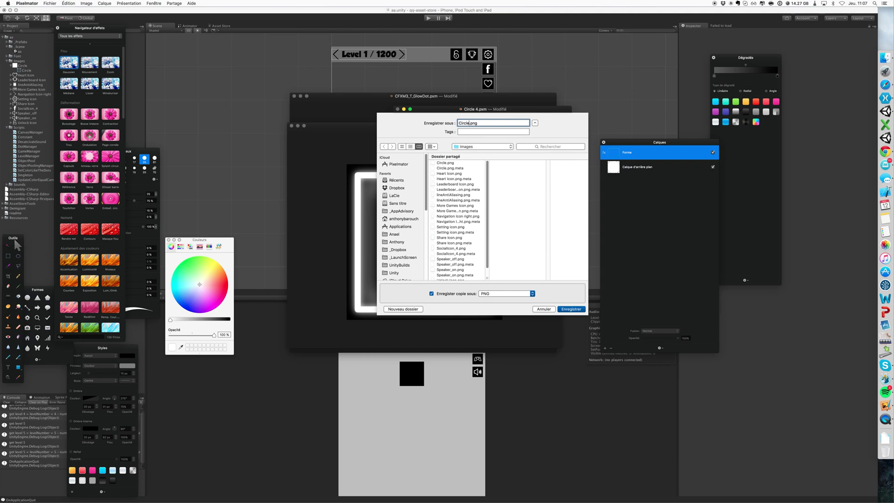
{"action": "key", "text": "Return"}
{"action": "left_click", "coordinate": [524, 149]}
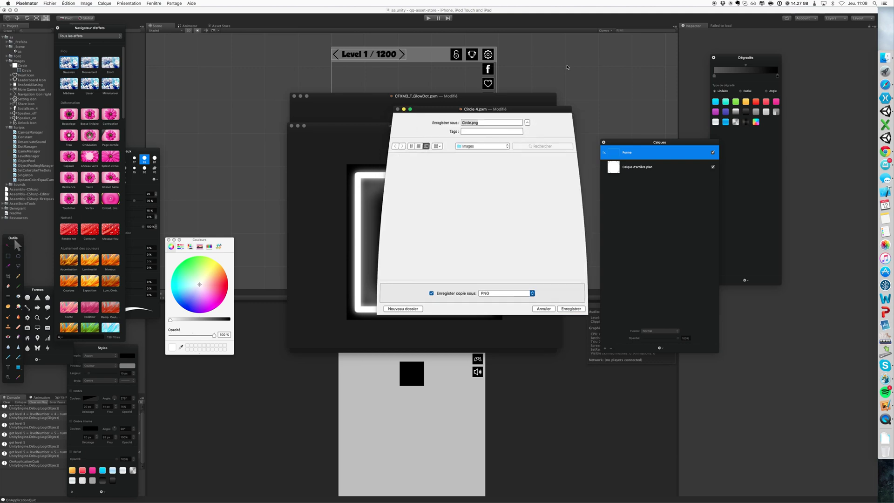
{"action": "left_click", "coordinate": [567, 69]}
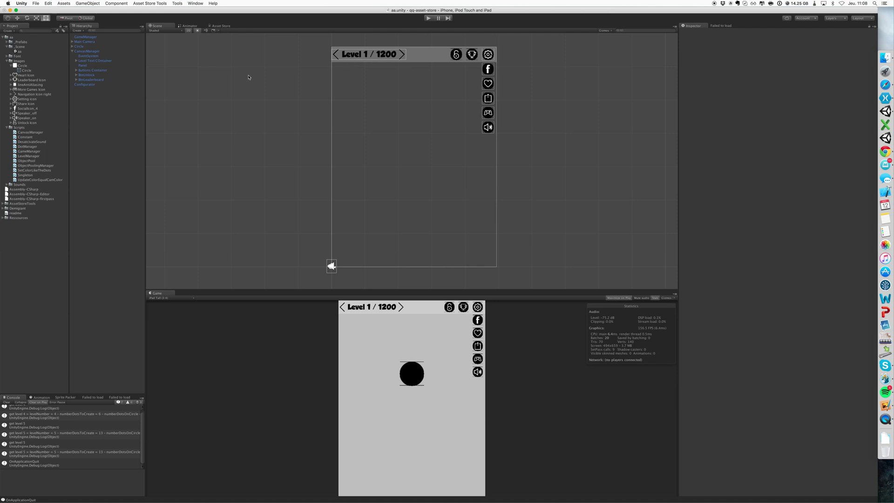
Check the Circle asset in Unity, then undo the added shape layer and shrink the image to 90%
{"action": "left_click", "coordinate": [51, 66]}
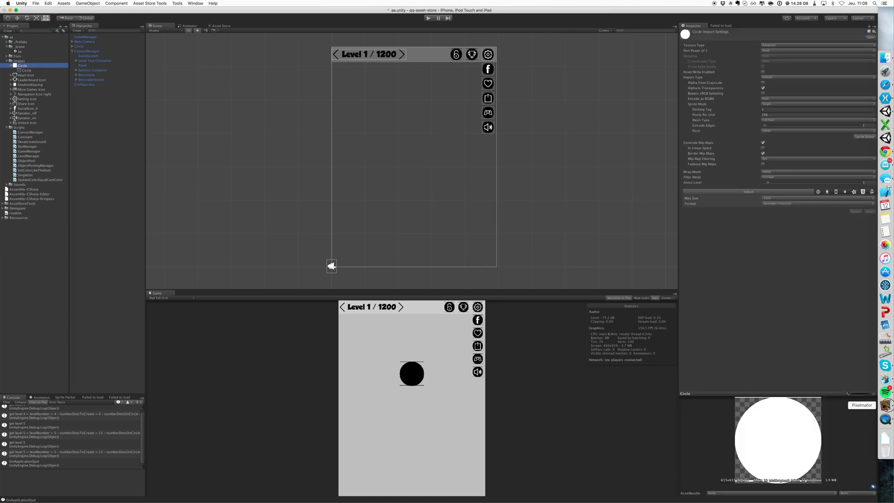
{"action": "left_click", "coordinate": [886, 405]}
{"action": "key", "text": "super+r"}
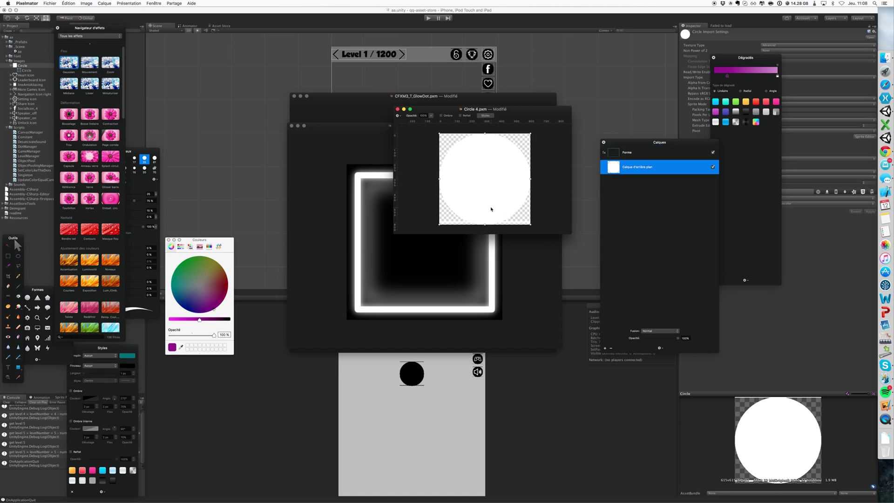
{"action": "key", "text": "super+z"}
{"action": "key", "text": "super+r"}
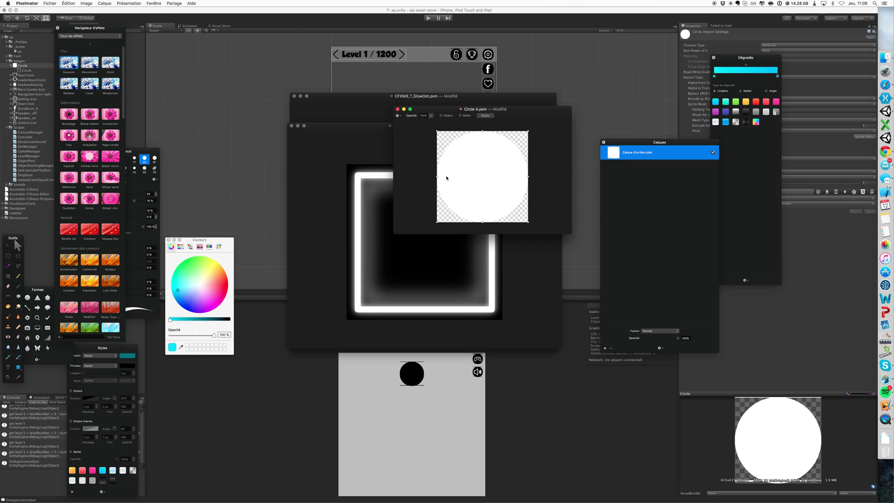
{"action": "key", "text": "super+t"}
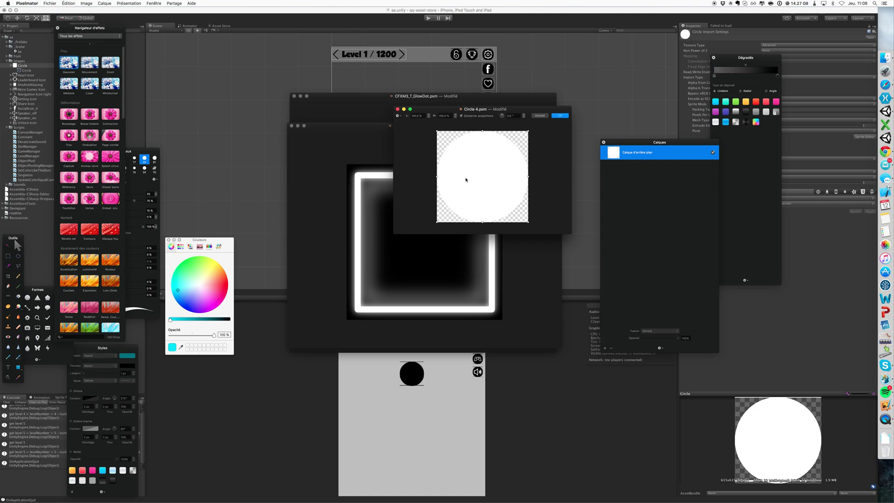
{"action": "left_click", "coordinate": [456, 117]}
{"action": "left_click", "coordinate": [538, 116]}
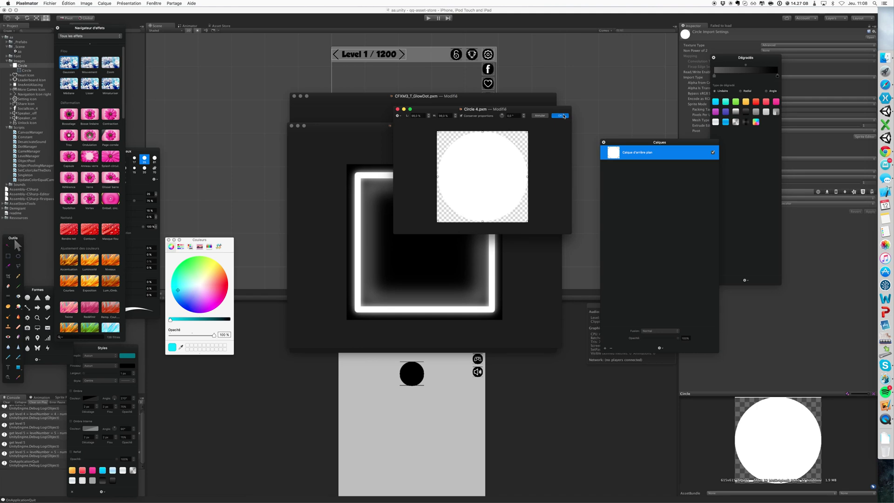
Save the 90% circle as a PNG copy over Circle.png and return to Unity
{"action": "key", "text": "super+shift+s"}
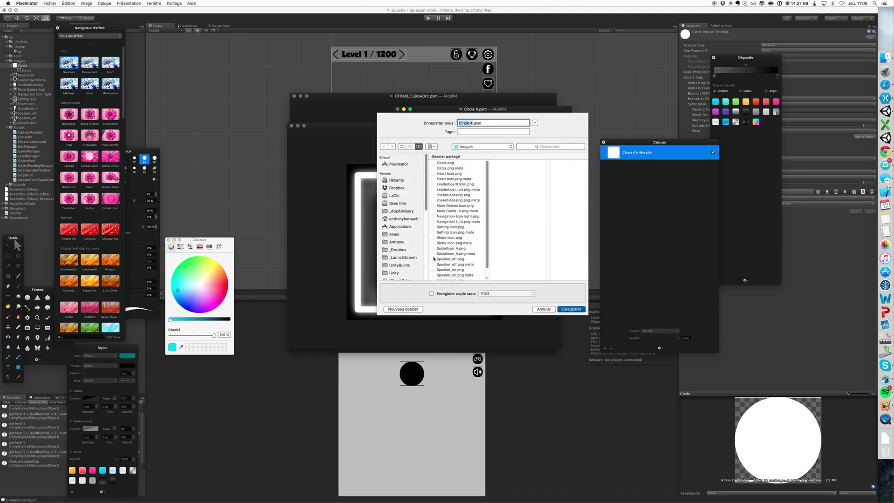
{"action": "left_click", "coordinate": [432, 293]}
{"action": "type", "text": "Circle"}
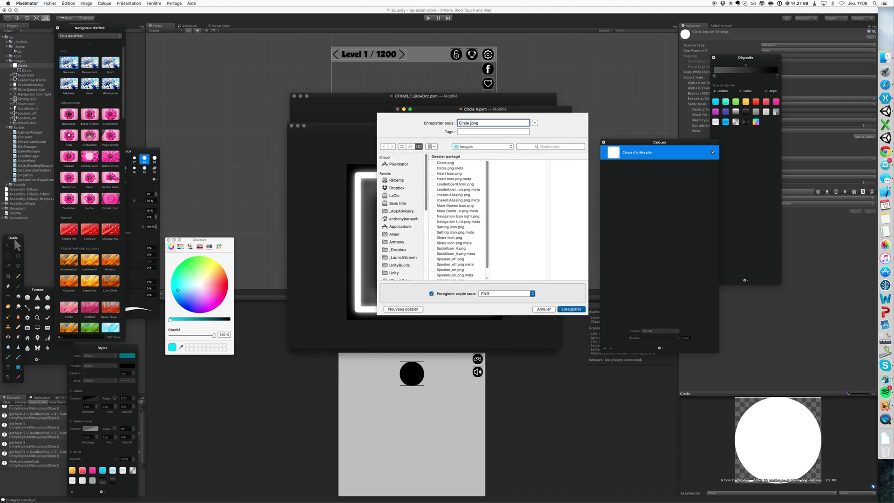
{"action": "key", "text": "Return"}
{"action": "left_click", "coordinate": [523, 146]}
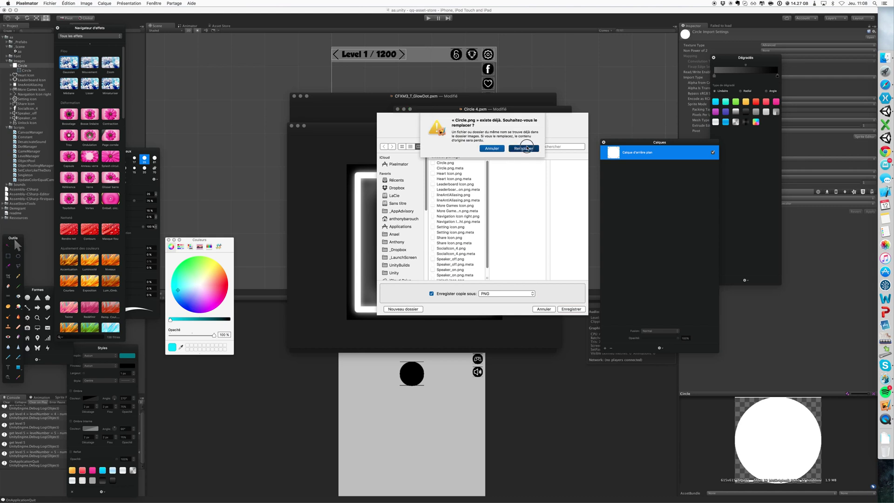
{"action": "left_click", "coordinate": [581, 67]}
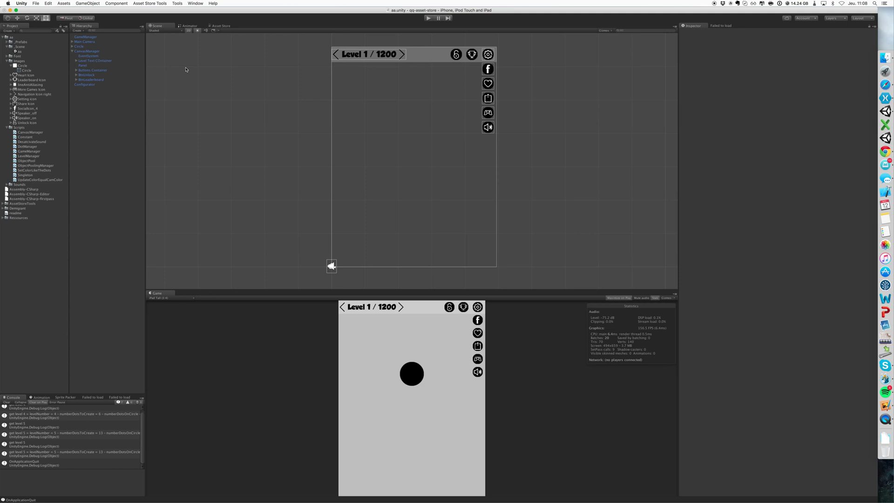
Select the GameManager and collapse the expanded elements of its Levels list
{"action": "left_click", "coordinate": [91, 84]}
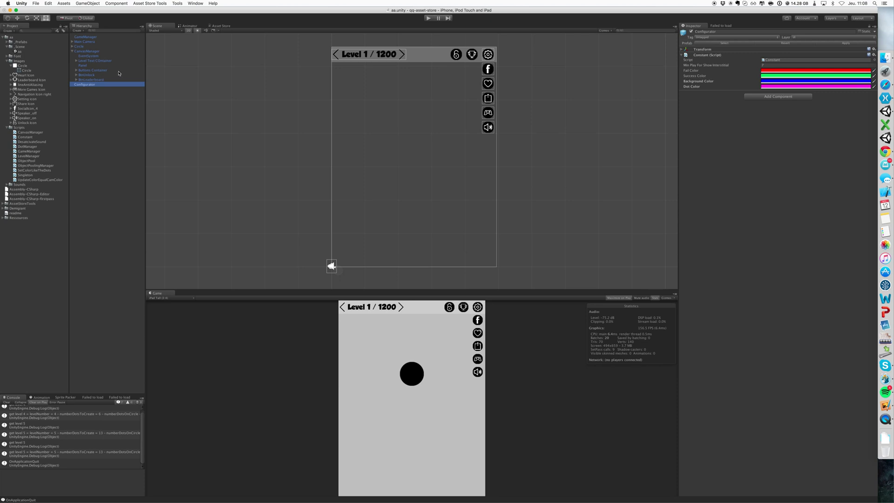
{"action": "left_click", "coordinate": [96, 41]}
{"action": "left_click", "coordinate": [91, 36]}
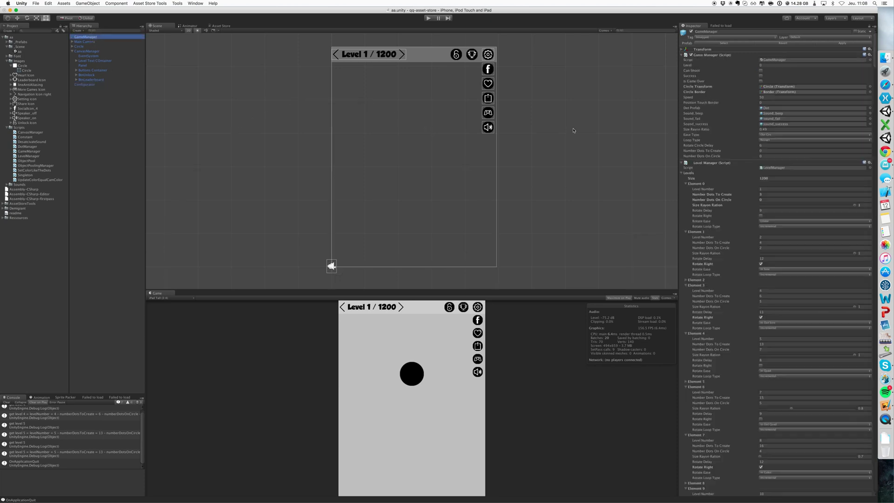
{"action": "left_click", "coordinate": [688, 173]}
{"action": "left_click", "coordinate": [687, 183]}
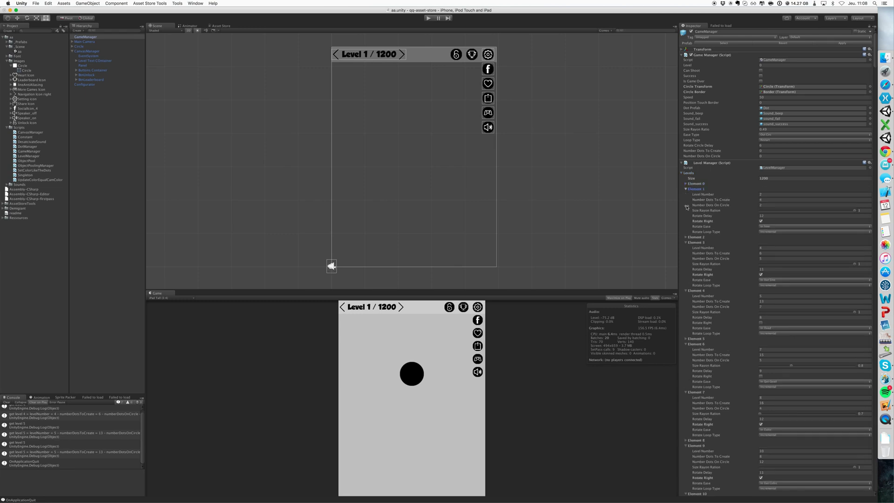
{"action": "left_click", "coordinate": [686, 188]}
{"action": "left_click", "coordinate": [686, 198]}
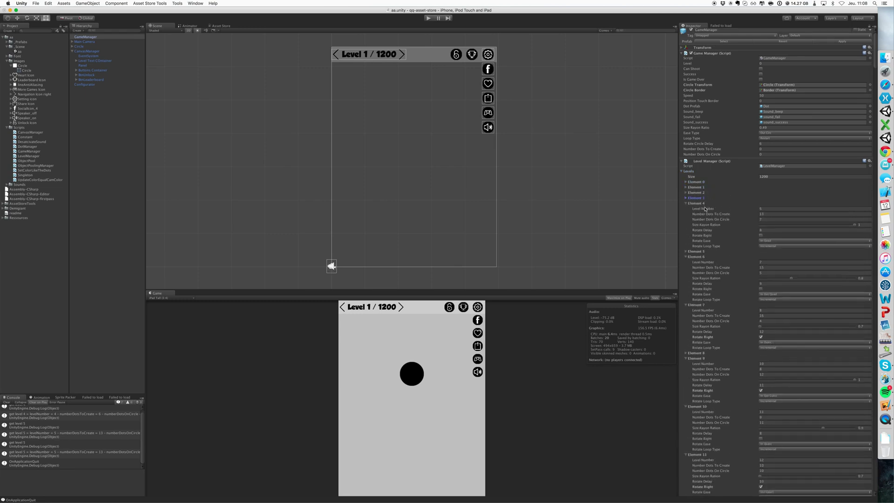
Expand Element 0 to show level 1's settings and start a test run
{"action": "scroll", "coordinate": [705, 209], "scroll_direction": "down", "scroll_amount": 20}
{"action": "scroll", "coordinate": [706, 209], "scroll_direction": "up", "scroll_amount": 20}
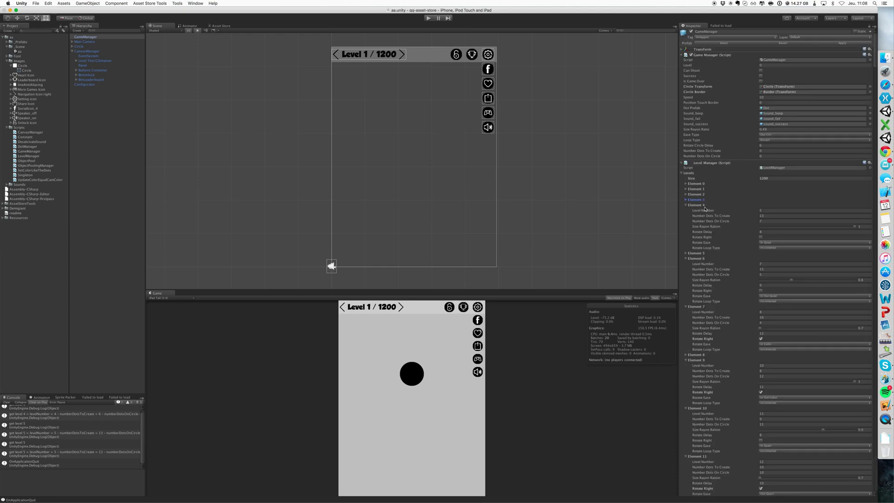
{"action": "left_click", "coordinate": [696, 183]}
{"action": "left_click", "coordinate": [429, 18]}
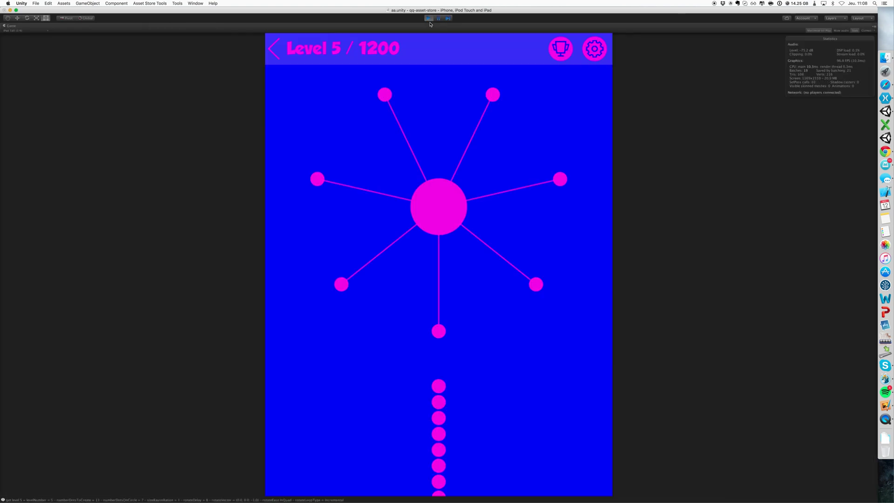
{"action": "left_click", "coordinate": [275, 50]}
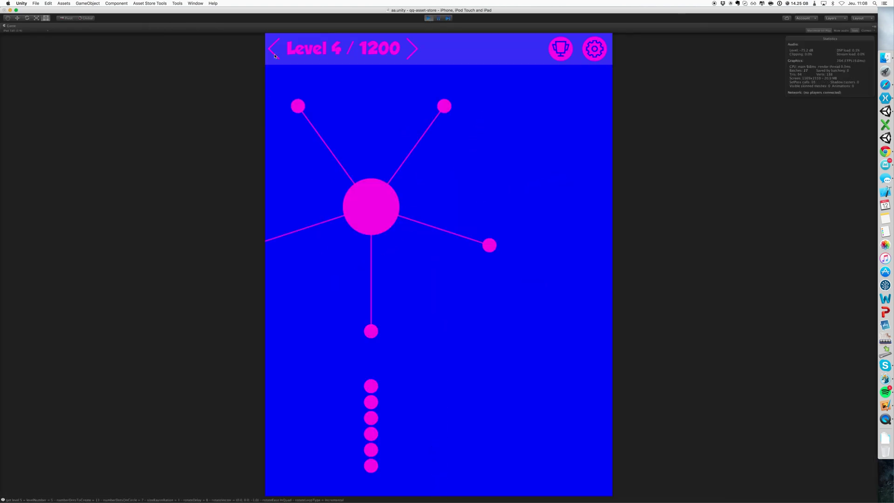
{"action": "left_click", "coordinate": [275, 52]}
{"action": "left_click", "coordinate": [275, 55]}
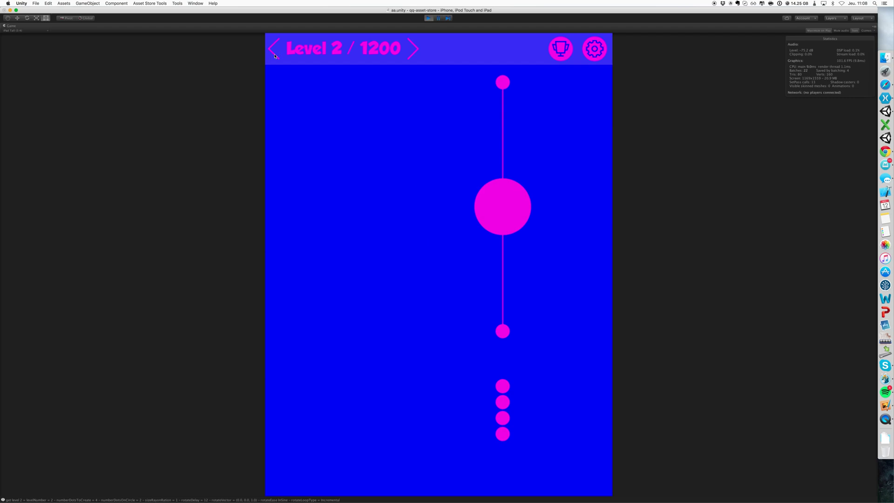
{"action": "left_click", "coordinate": [275, 55]}
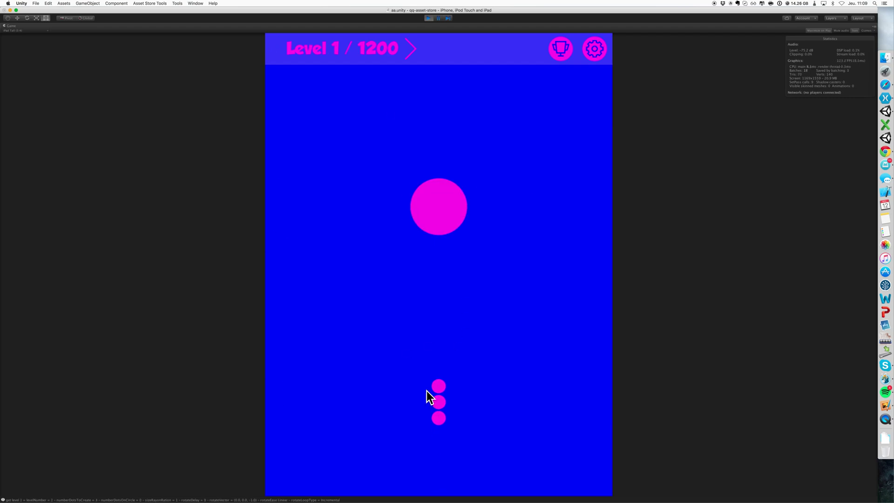
{"action": "left_click", "coordinate": [450, 380]}
{"action": "left_click", "coordinate": [447, 378]}
{"action": "left_click", "coordinate": [449, 376]}
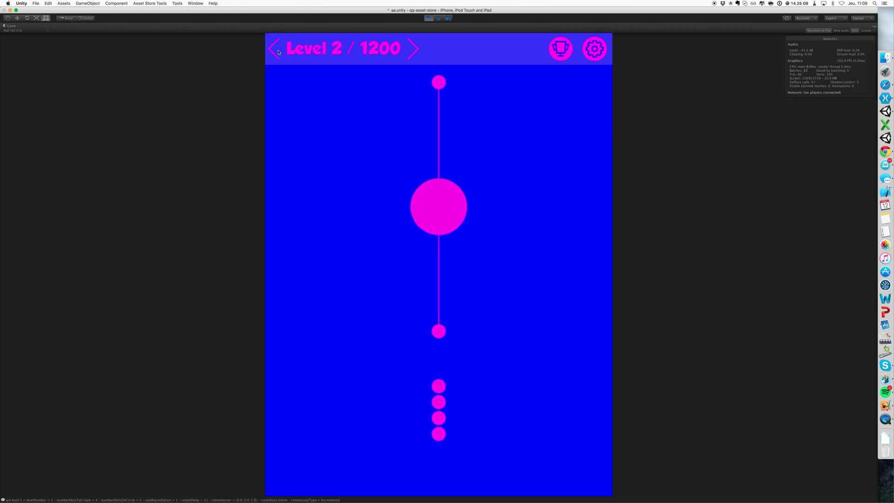
{"action": "left_click", "coordinate": [278, 52]}
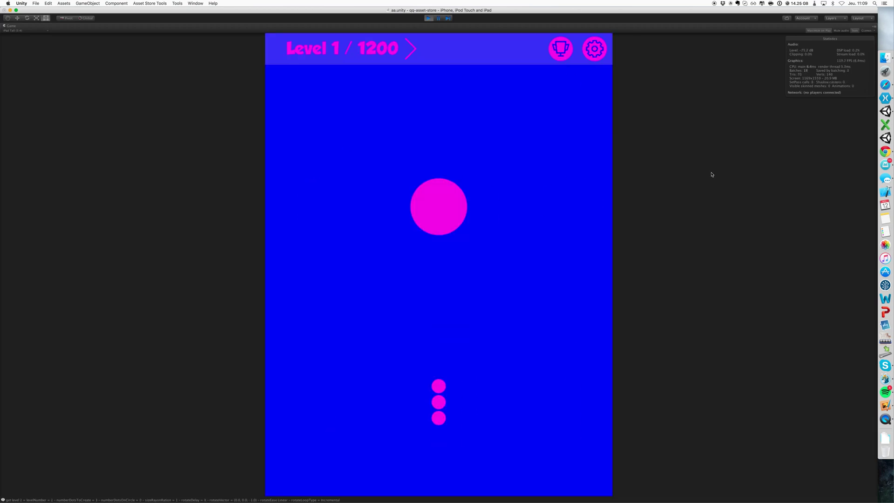
{"action": "left_click", "coordinate": [429, 17]}
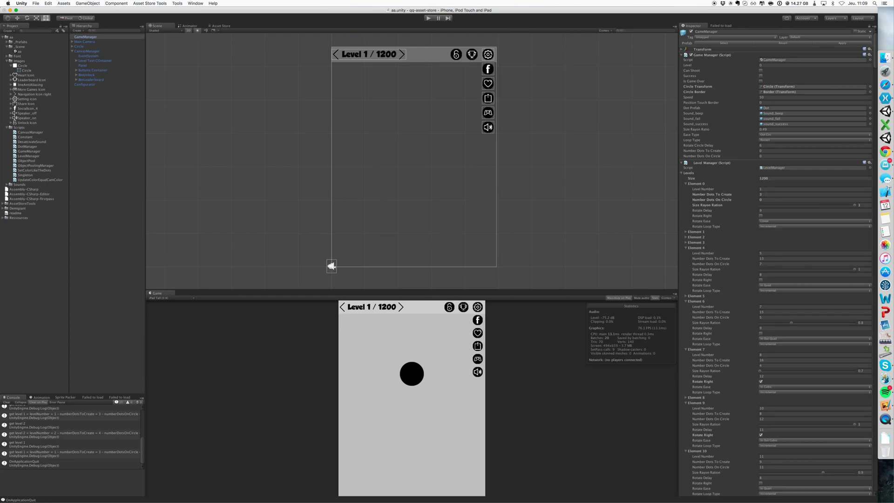
Set level 1's Number Dots On Circle to 10, tick Rotate Right, and briefly test-play it
{"action": "left_click", "coordinate": [770, 200]}
{"action": "left_click", "coordinate": [761, 217]}
{"action": "left_click", "coordinate": [764, 200]}
{"action": "type", "text": "10"}
{"action": "left_click", "coordinate": [427, 18]}
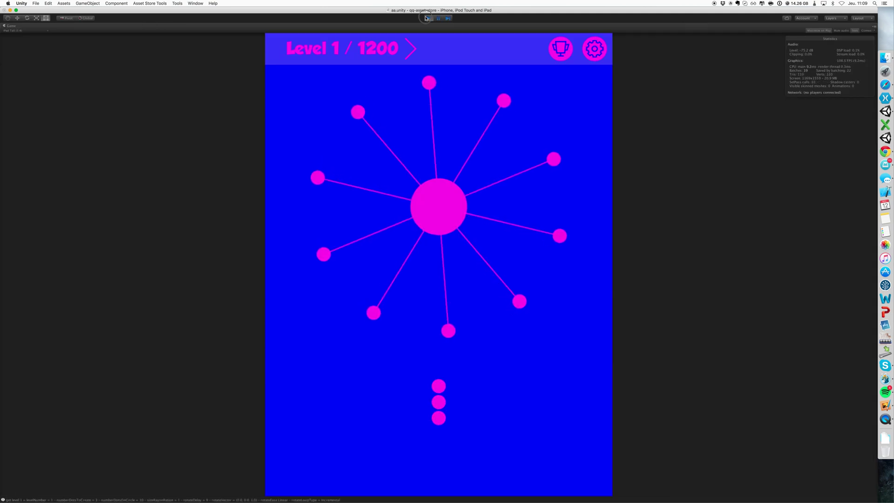
{"action": "key", "text": "super+p"}
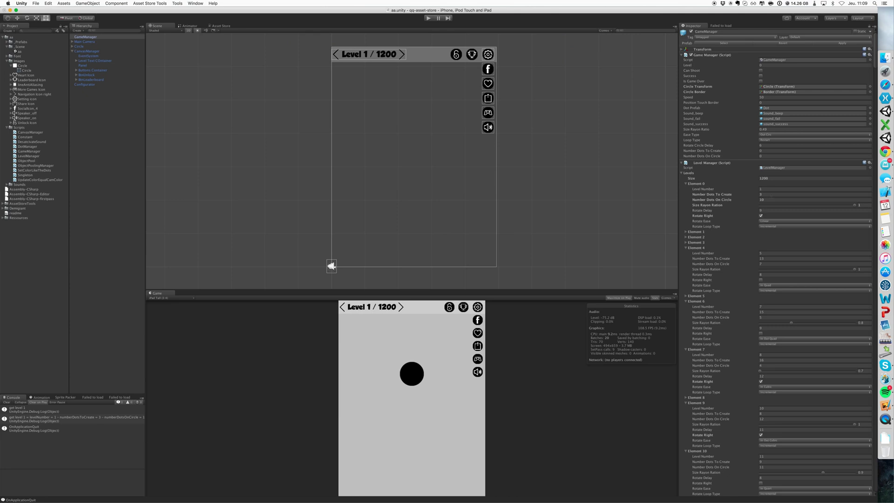
Change level 1's Number Dots To Create from 3 to 5, then test-shoot two dots and stop
{"action": "left_click", "coordinate": [769, 194]}
{"action": "left_click", "coordinate": [429, 18]}
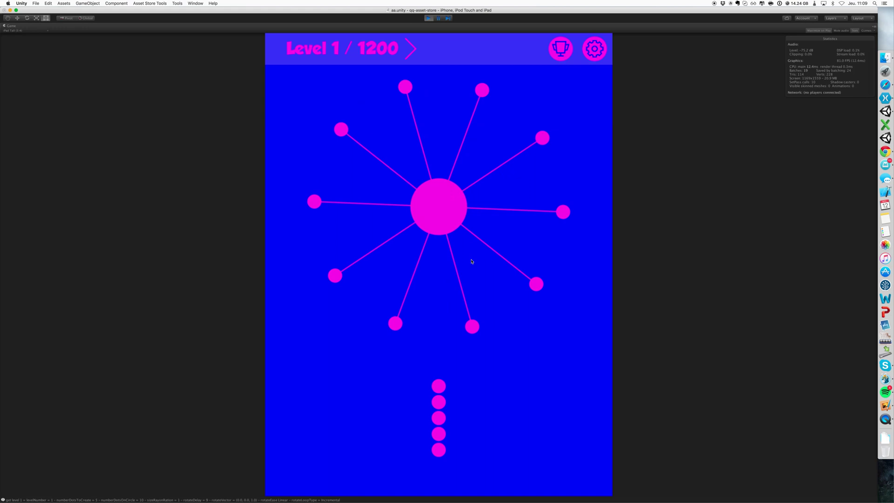
{"action": "left_click", "coordinate": [461, 369]}
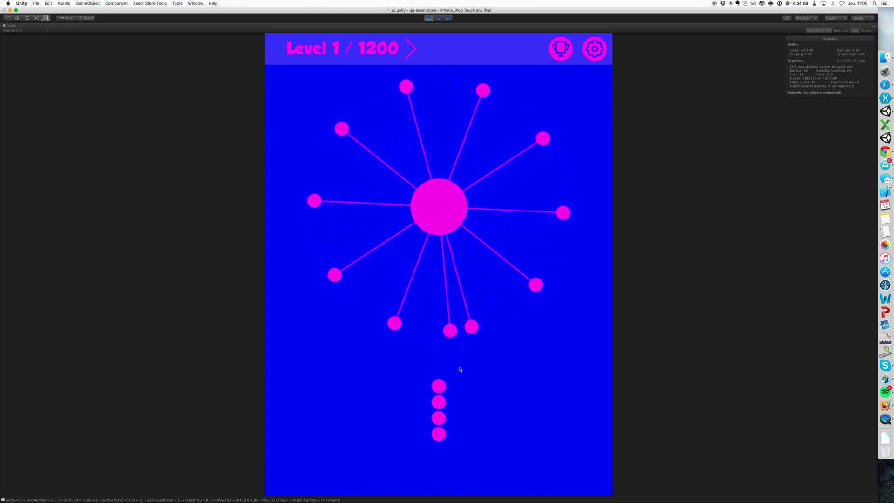
{"action": "left_click", "coordinate": [405, 105]}
{"action": "left_click", "coordinate": [428, 18]}
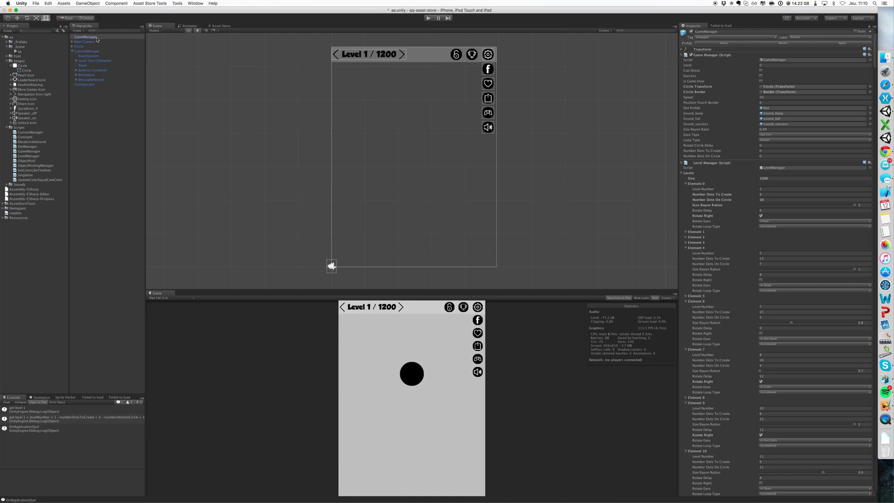
Set the Configurator's Dot Color to black by sampling it from the circle
{"action": "left_click", "coordinate": [97, 85]}
{"action": "left_click", "coordinate": [800, 87]}
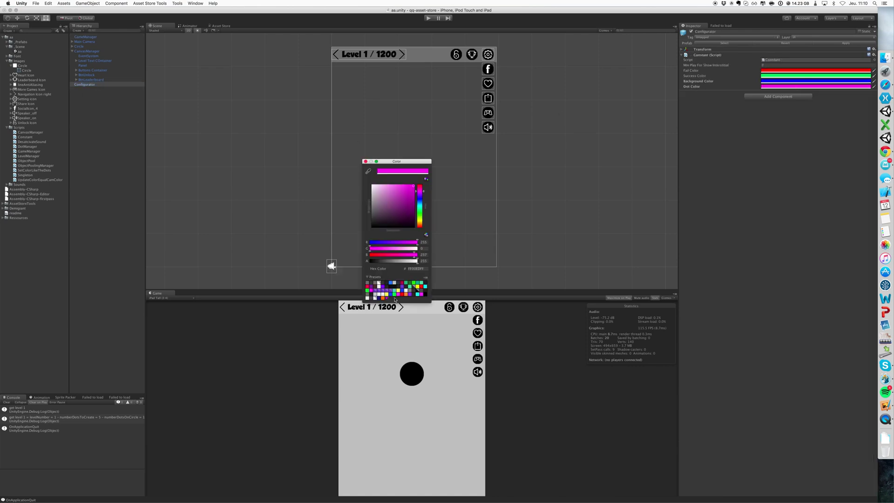
{"action": "left_click", "coordinate": [369, 172]}
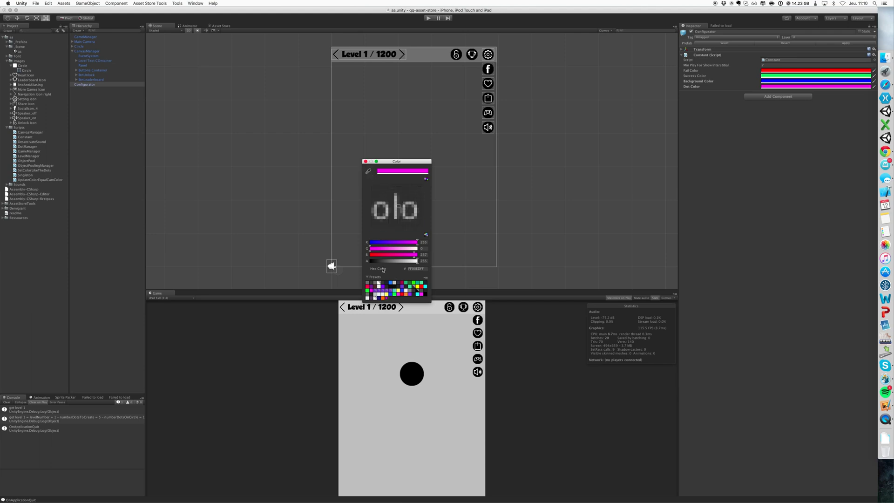
{"action": "left_click", "coordinate": [411, 374]}
Set the Background Color to light grey 191,191,191, then play the game to check
{"action": "left_click", "coordinate": [792, 82]}
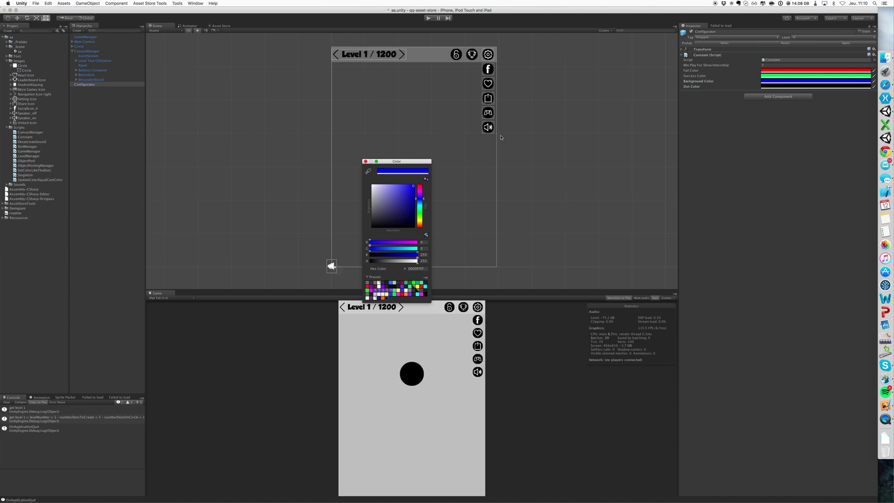
{"action": "left_click", "coordinate": [369, 171]}
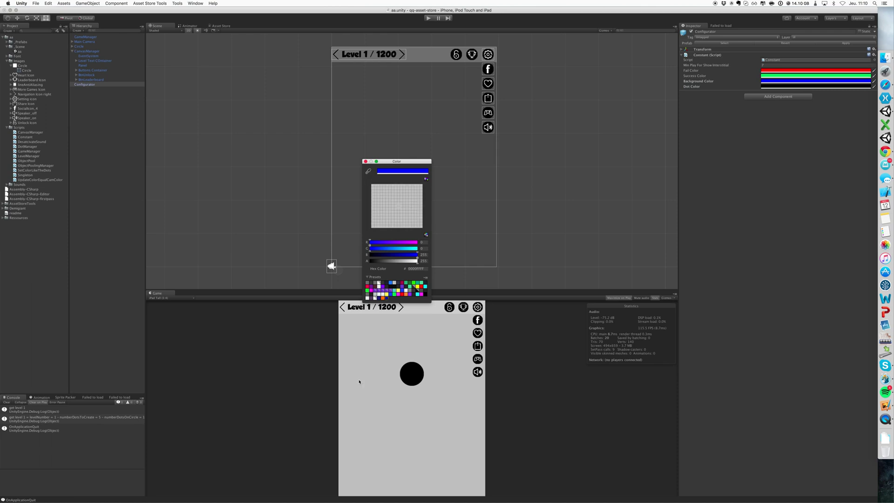
{"action": "left_click", "coordinate": [359, 379]}
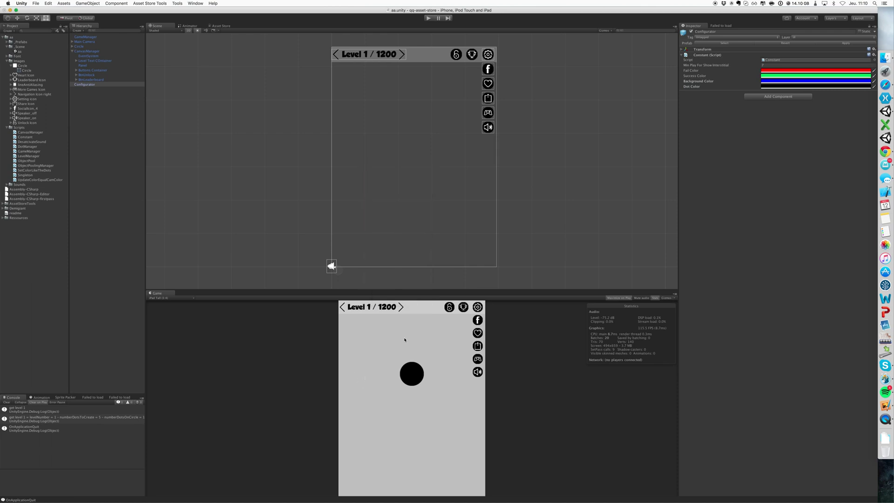
{"action": "left_click", "coordinate": [785, 81]}
{"action": "left_click", "coordinate": [368, 171]}
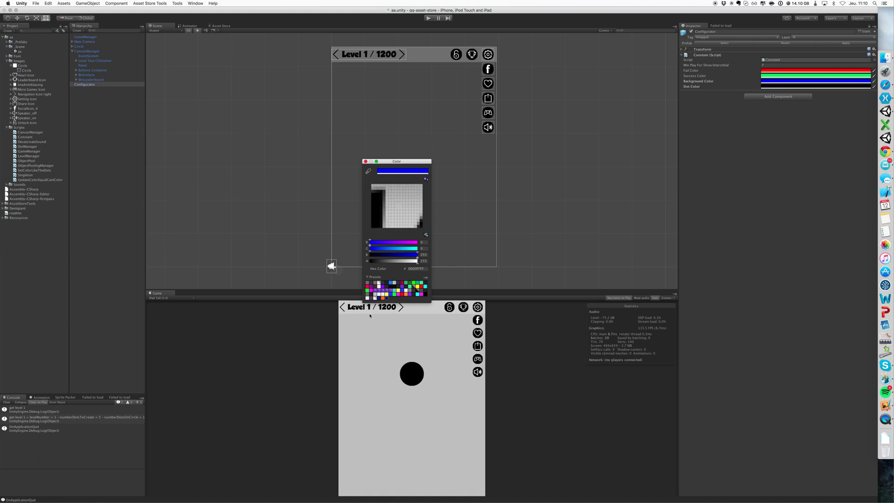
{"action": "left_click", "coordinate": [371, 365]}
{"action": "left_click", "coordinate": [703, 207]}
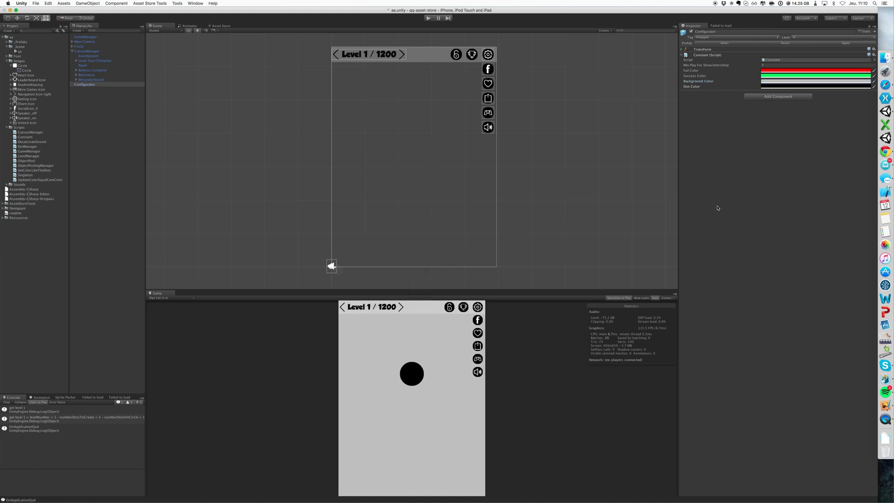
{"action": "left_click", "coordinate": [429, 18]}
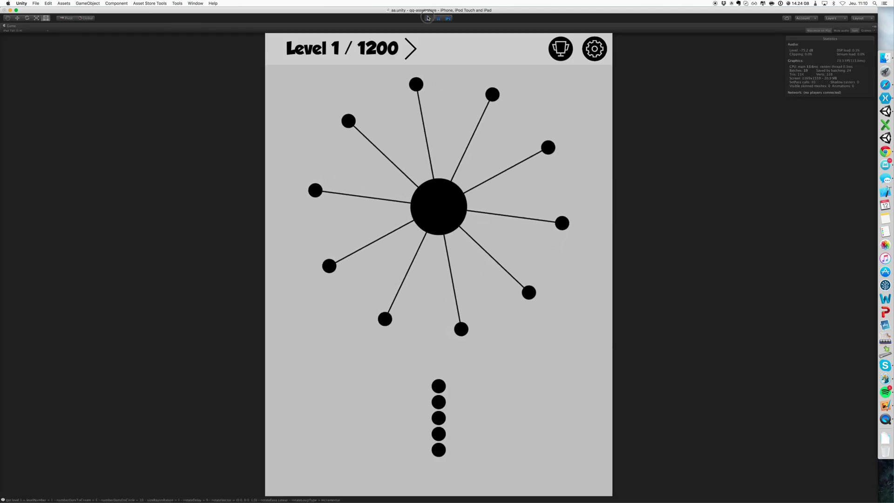
{"action": "left_click", "coordinate": [429, 18]}
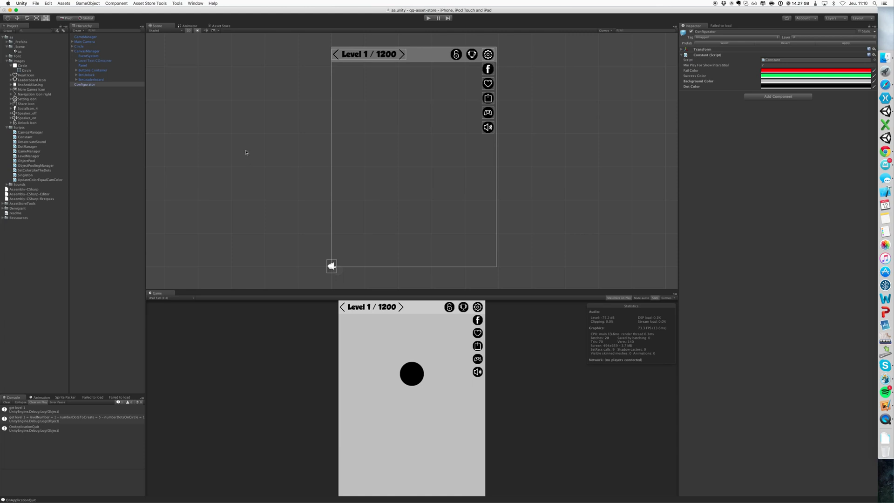
{"action": "left_click", "coordinate": [885, 419]}
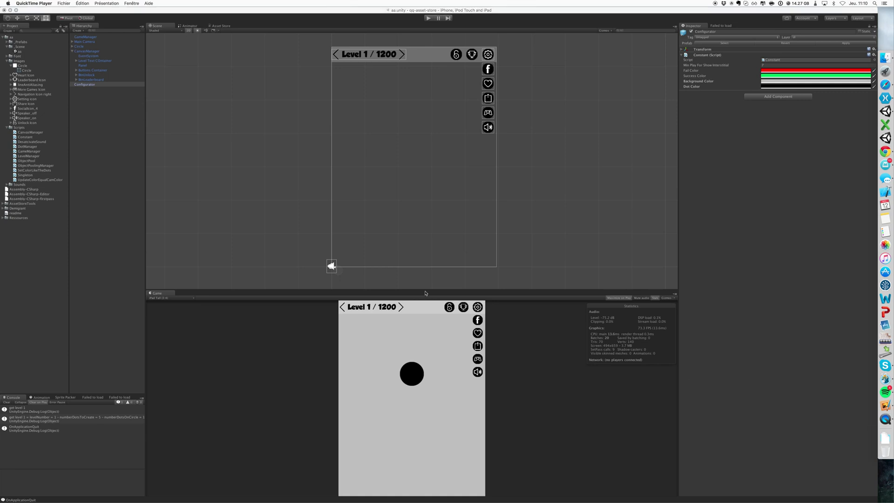
{"action": "right_click", "coordinate": [886, 418]}
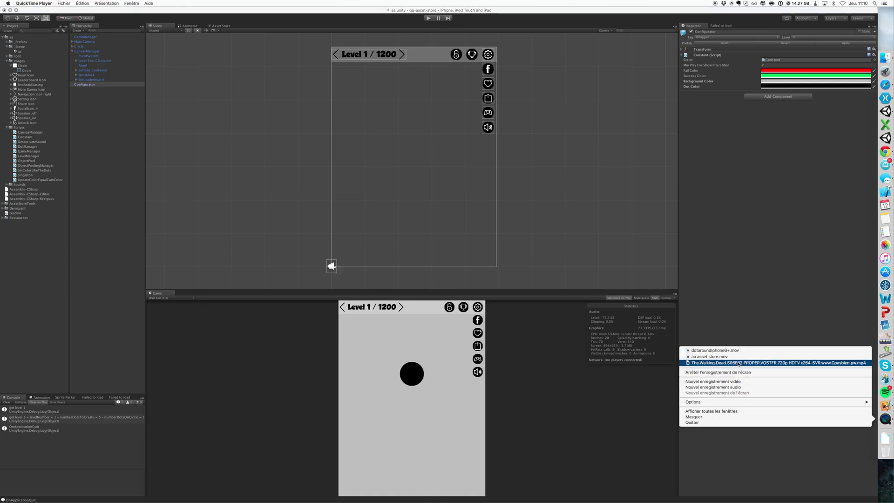